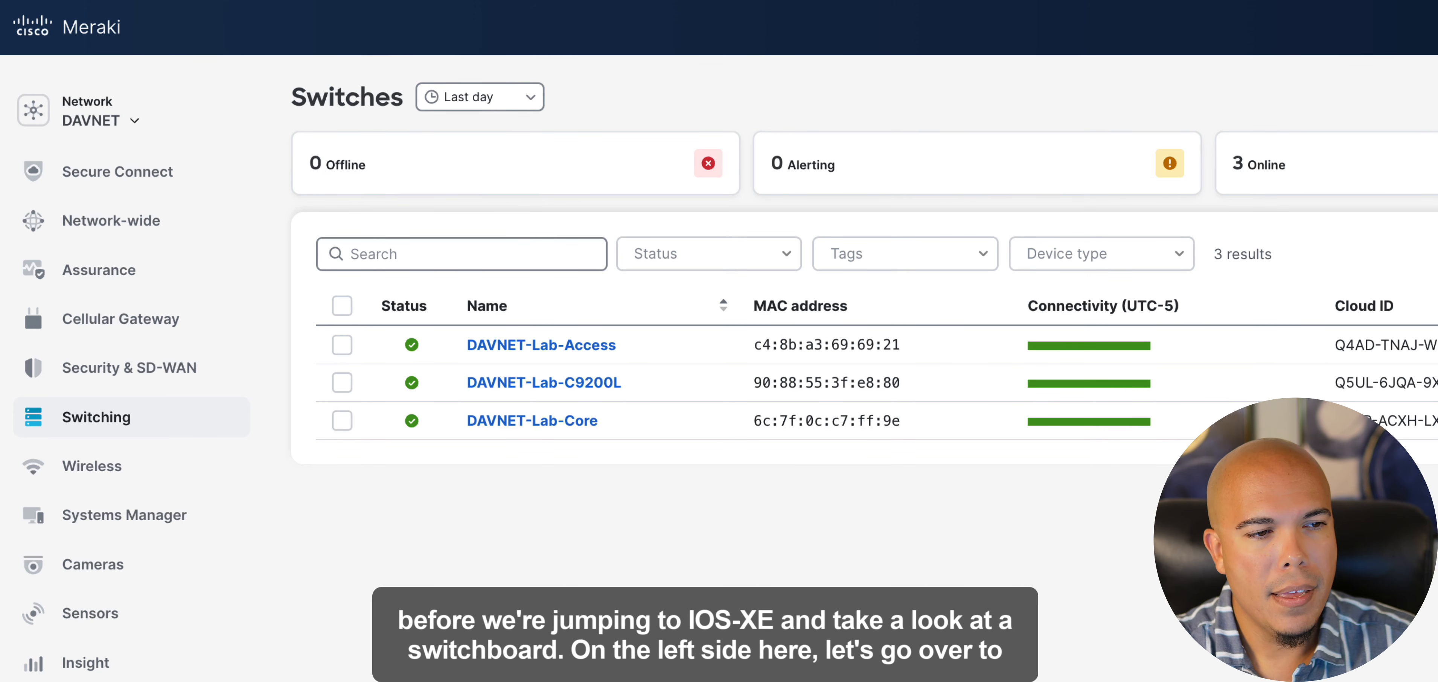
- Open the DAVNET-USER-ACCESSP policy from the network's switching access policies
mouse_move(84, 416)
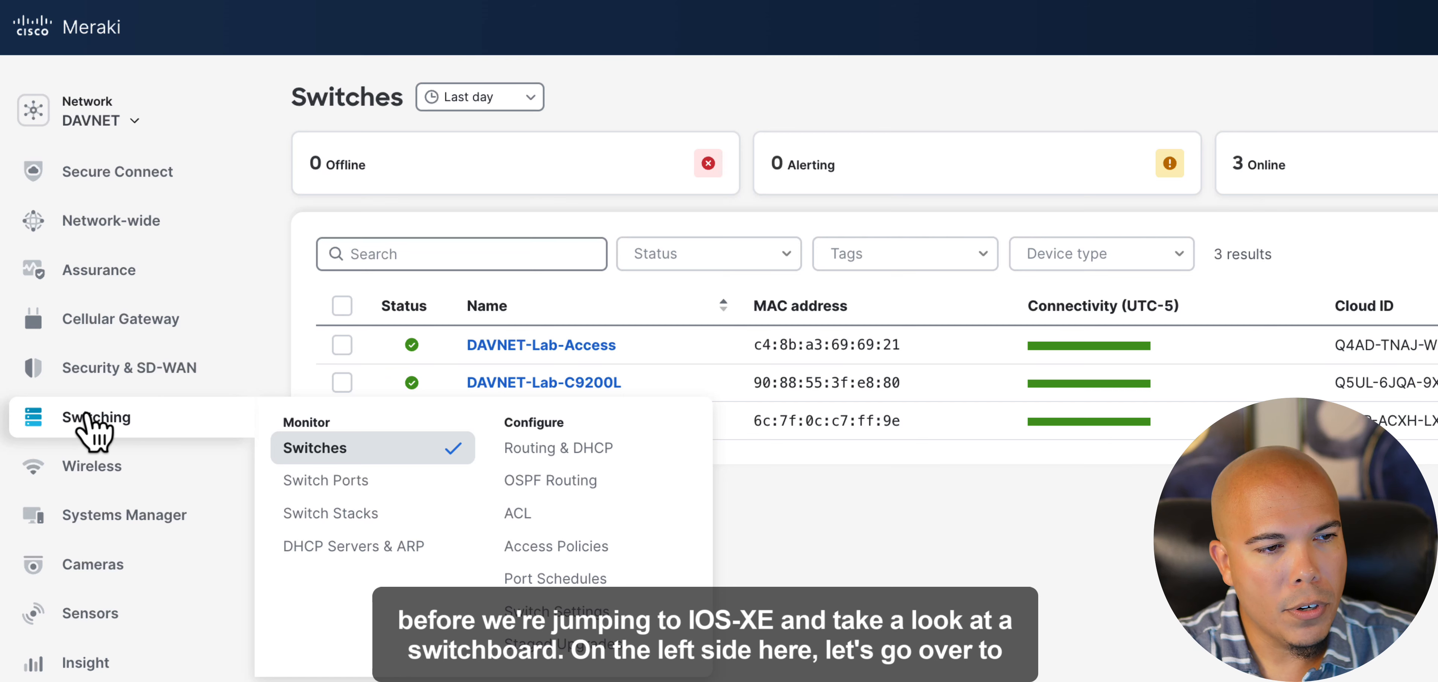
click(585, 550)
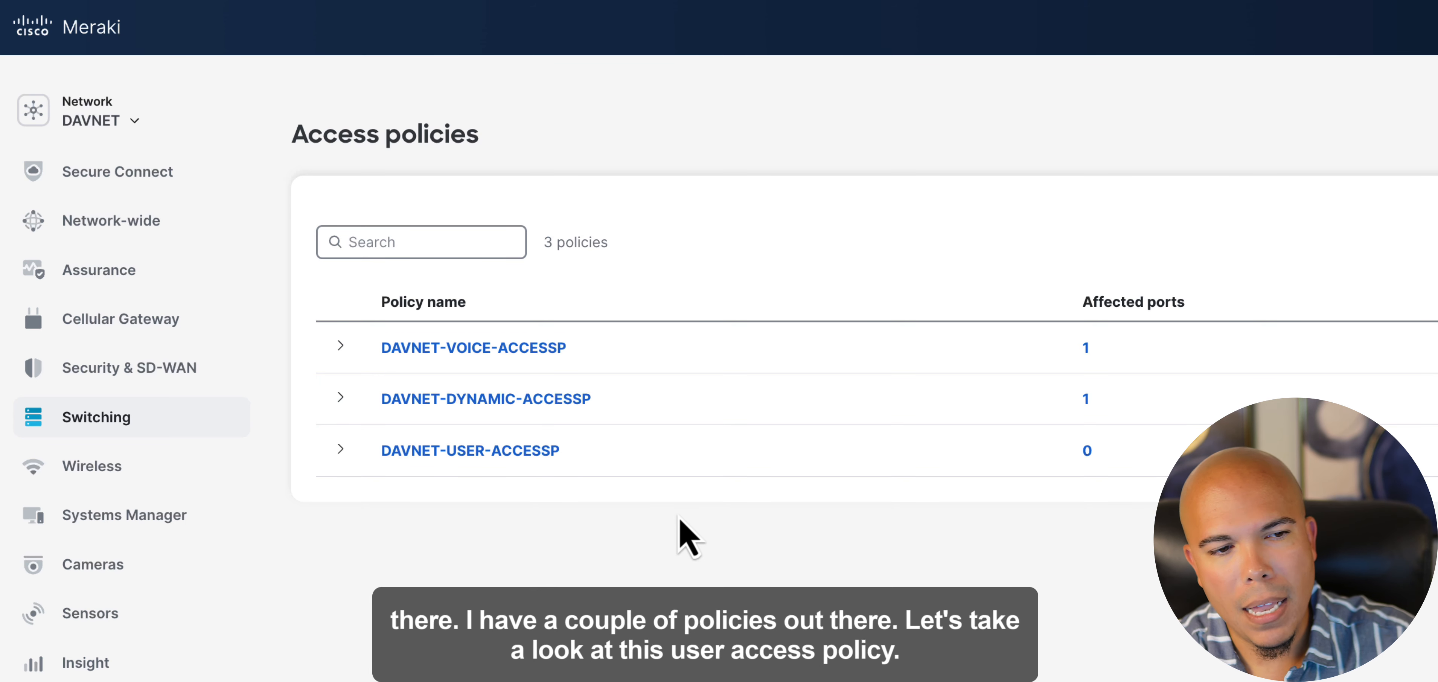
click(433, 452)
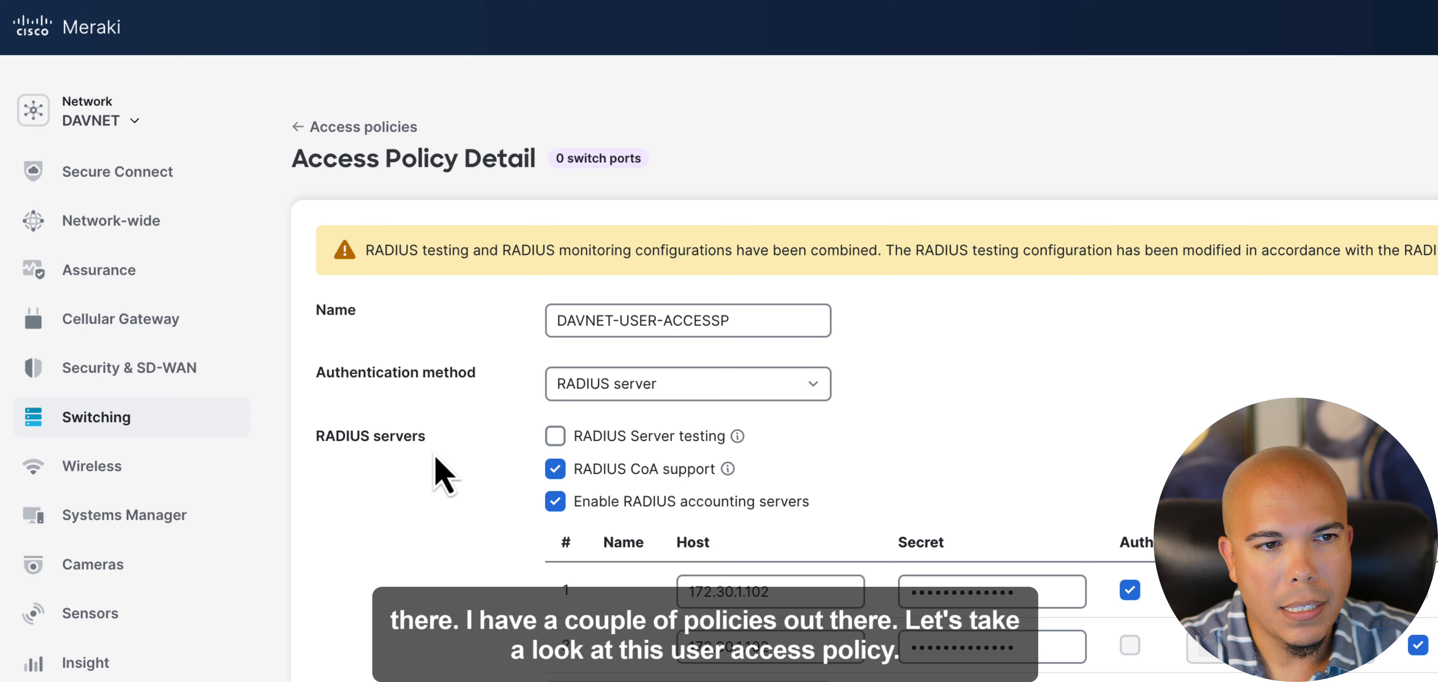
click(578, 321)
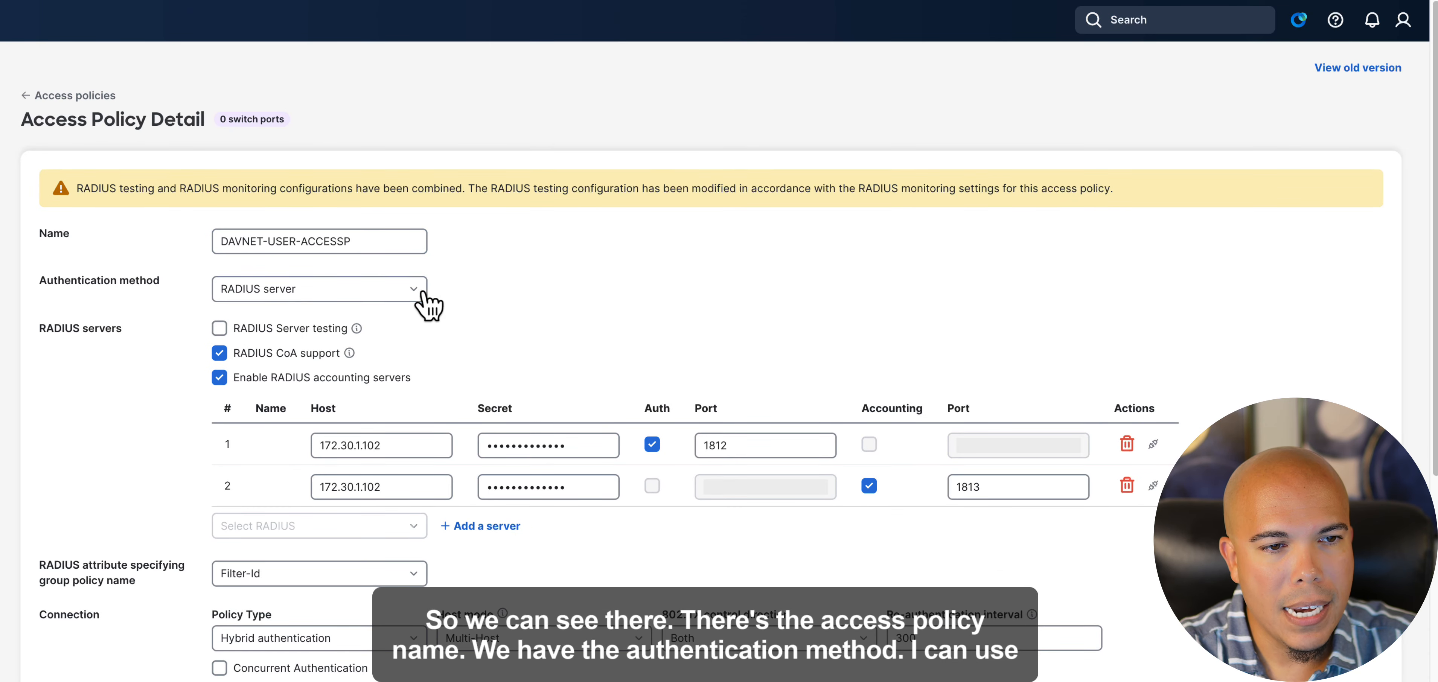
- Examine the policy's authentication method choices, RADIUS server entries and group policy attribute setting
click(416, 290)
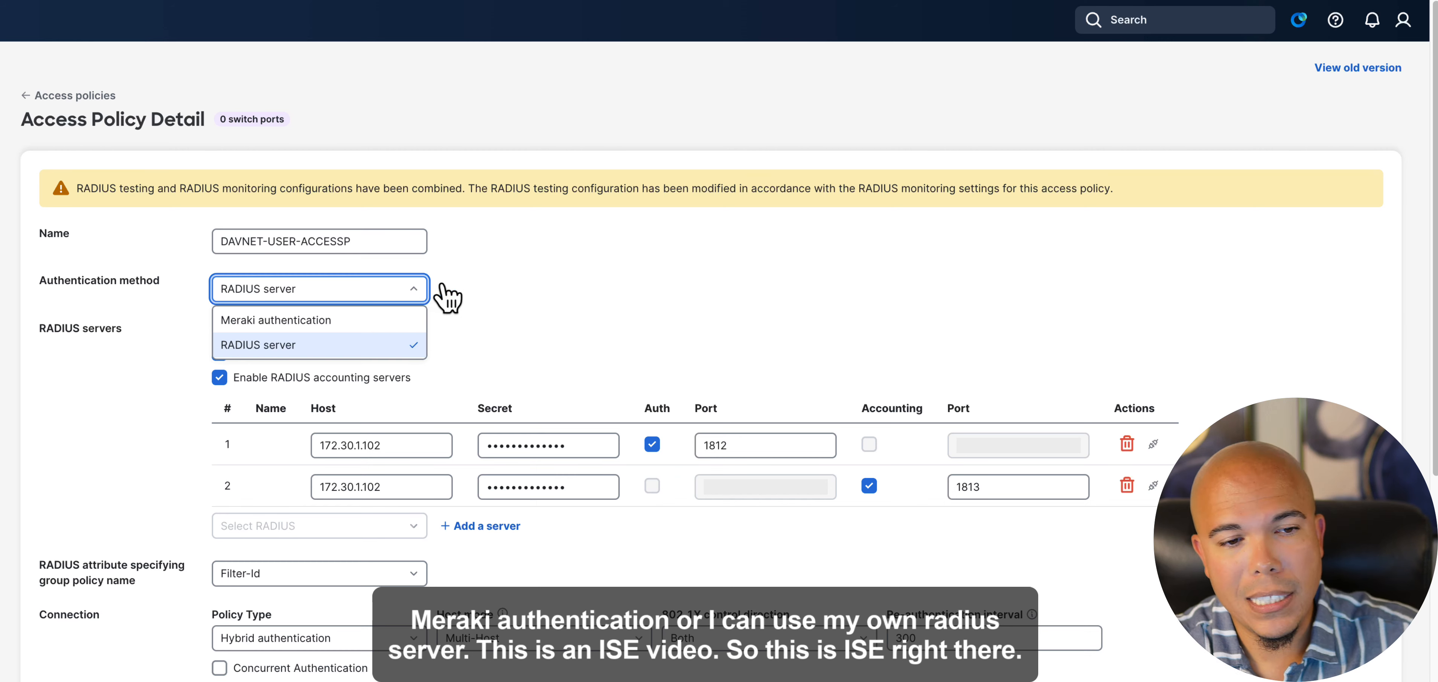
click(502, 291)
scroll(363, 358, down, 1)
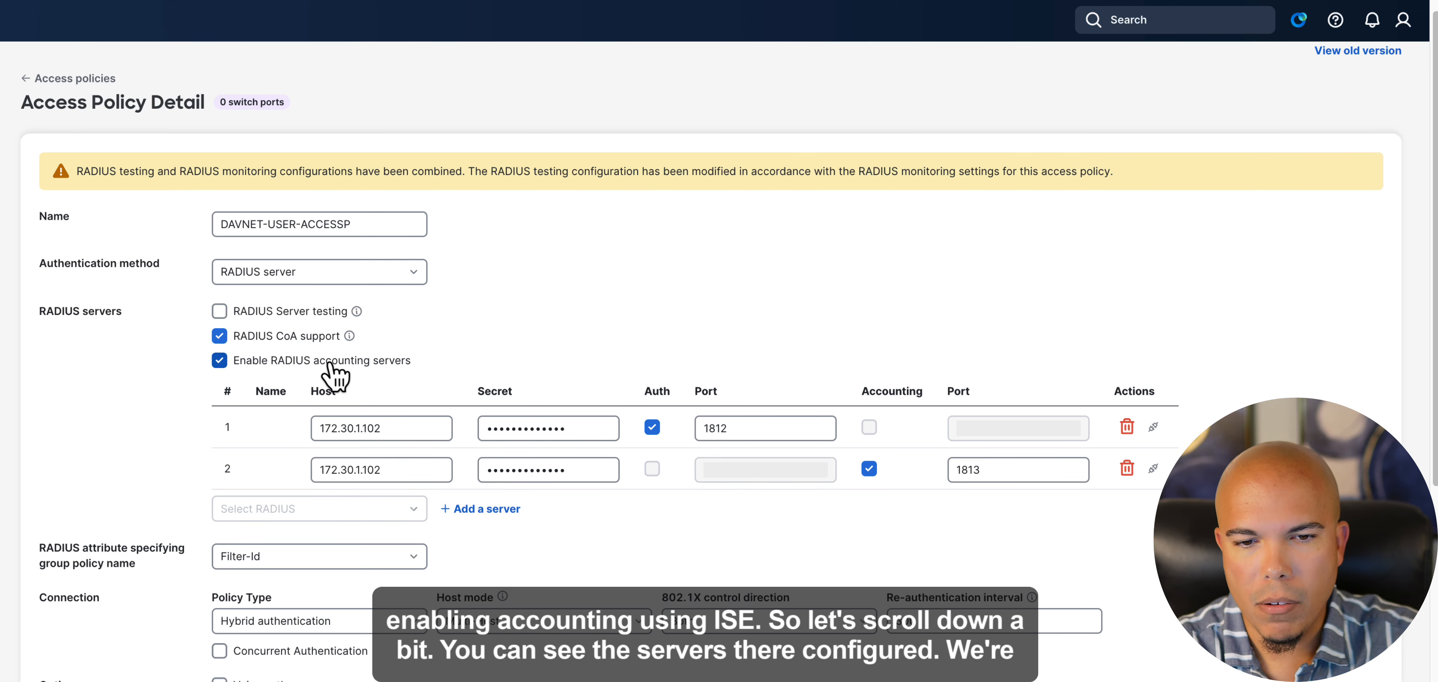
scroll(512, 349, down, 1)
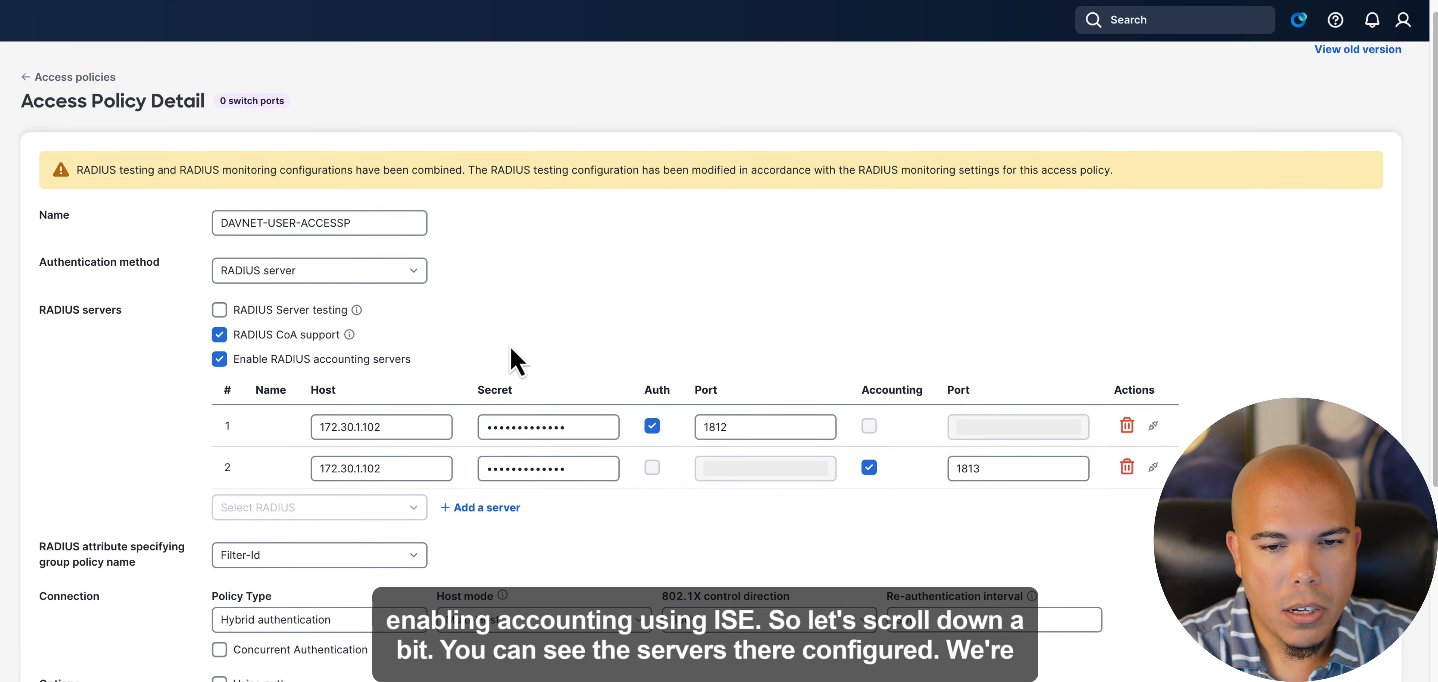
scroll(512, 350, down, 4)
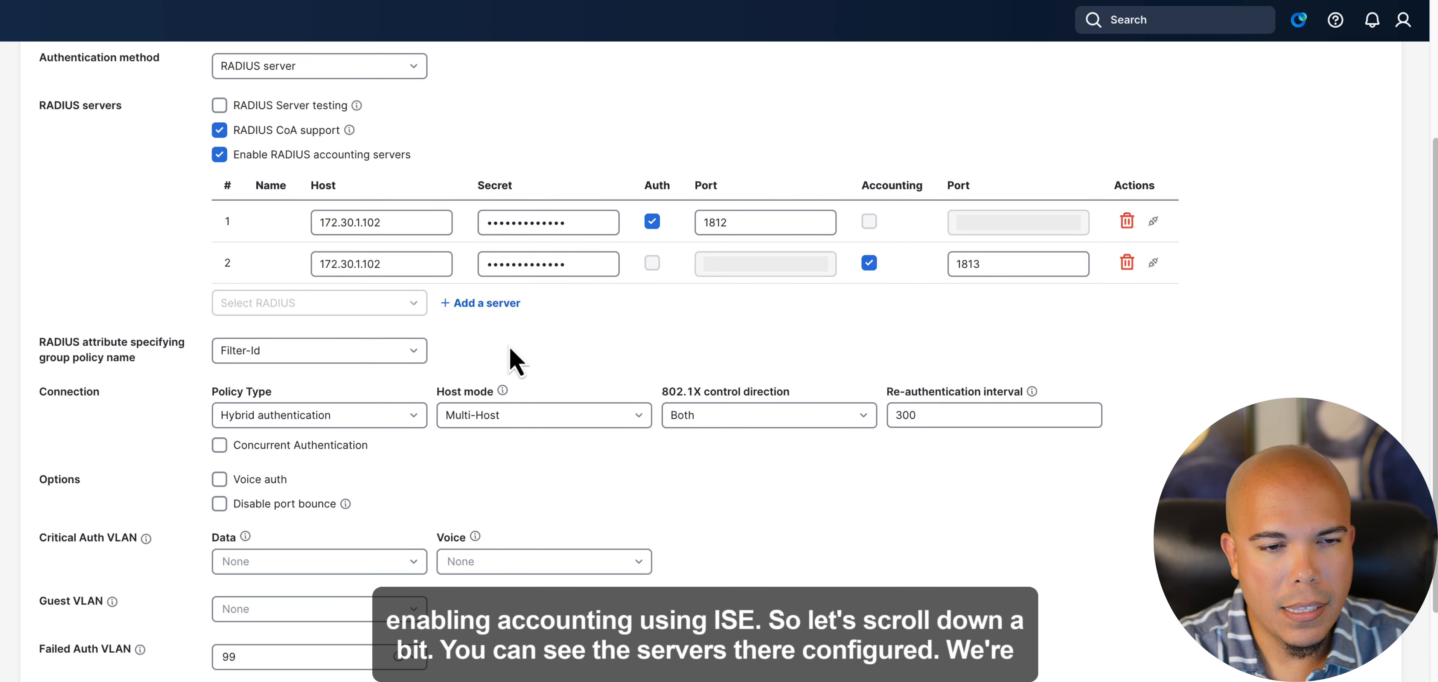
scroll(511, 358, down, 1)
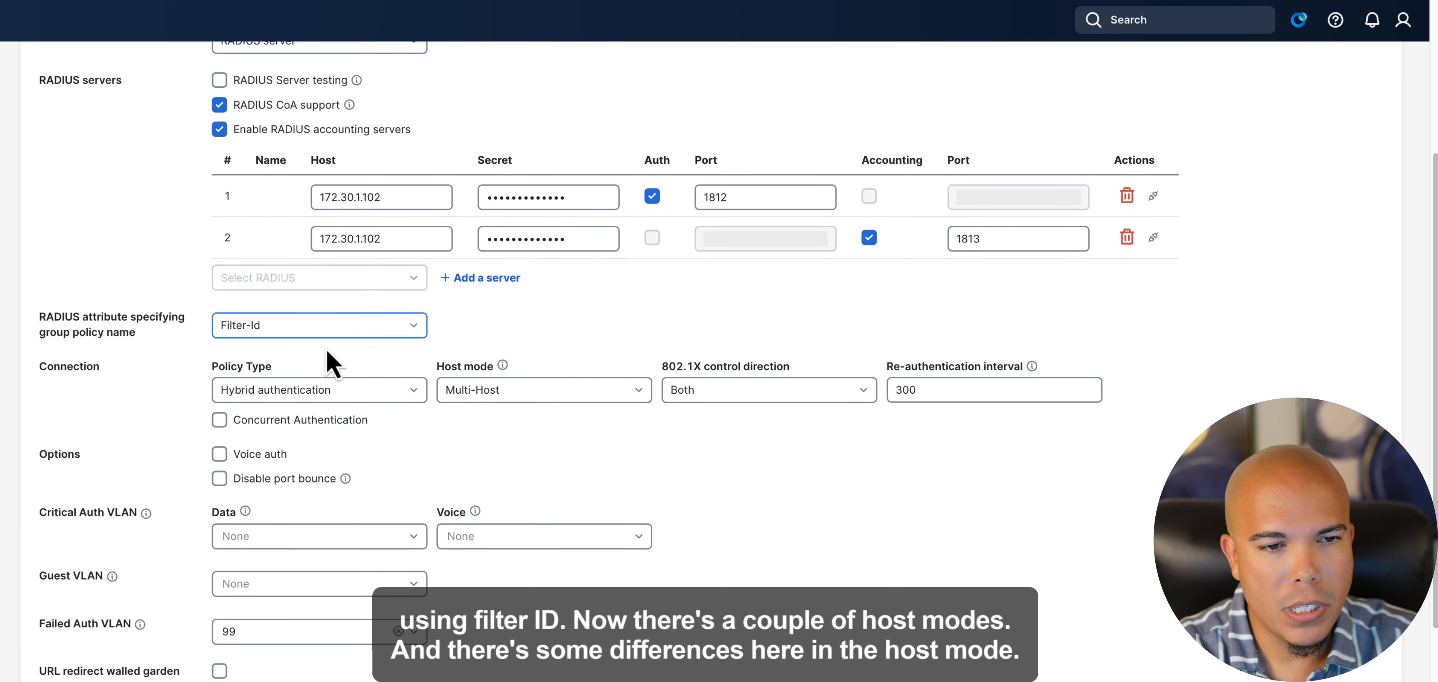
scroll(480, 360, down, 1)
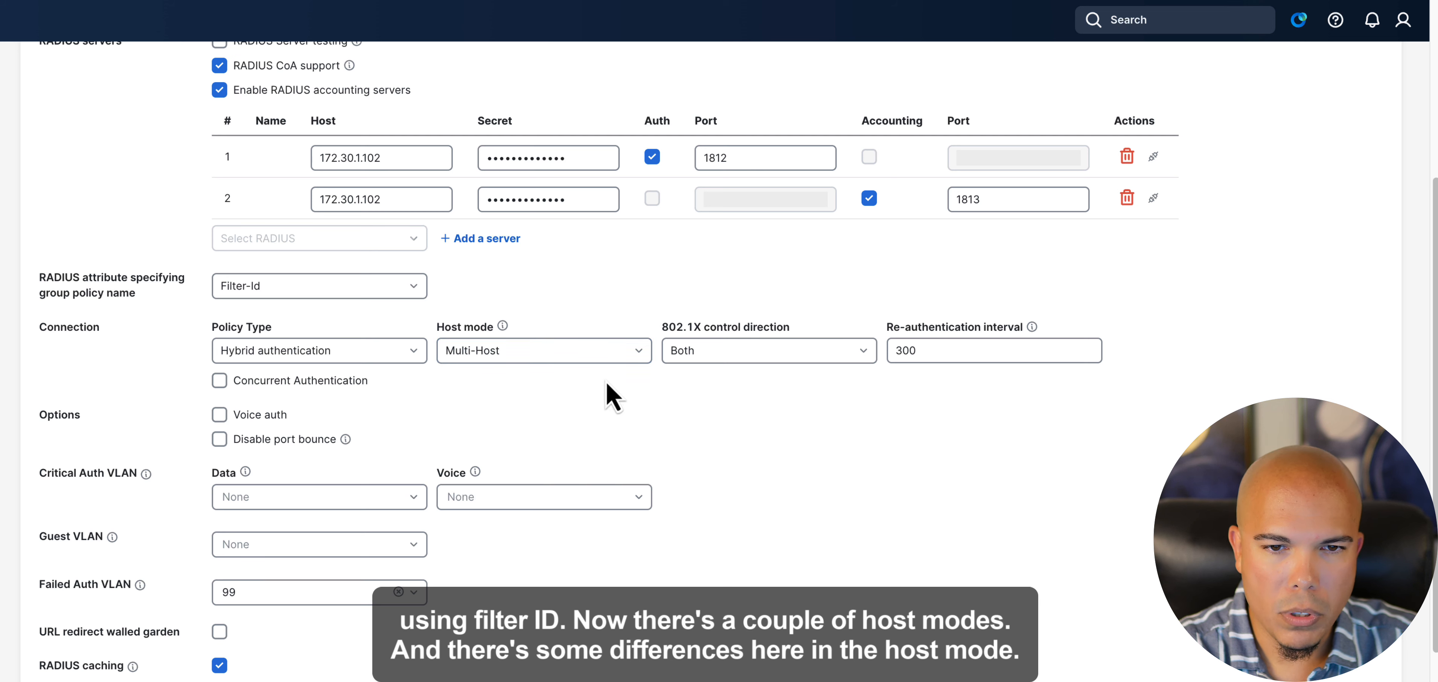
- Examine the host mode choices and the critical, guest and failed authentication VLAN settings without changing them
click(638, 351)
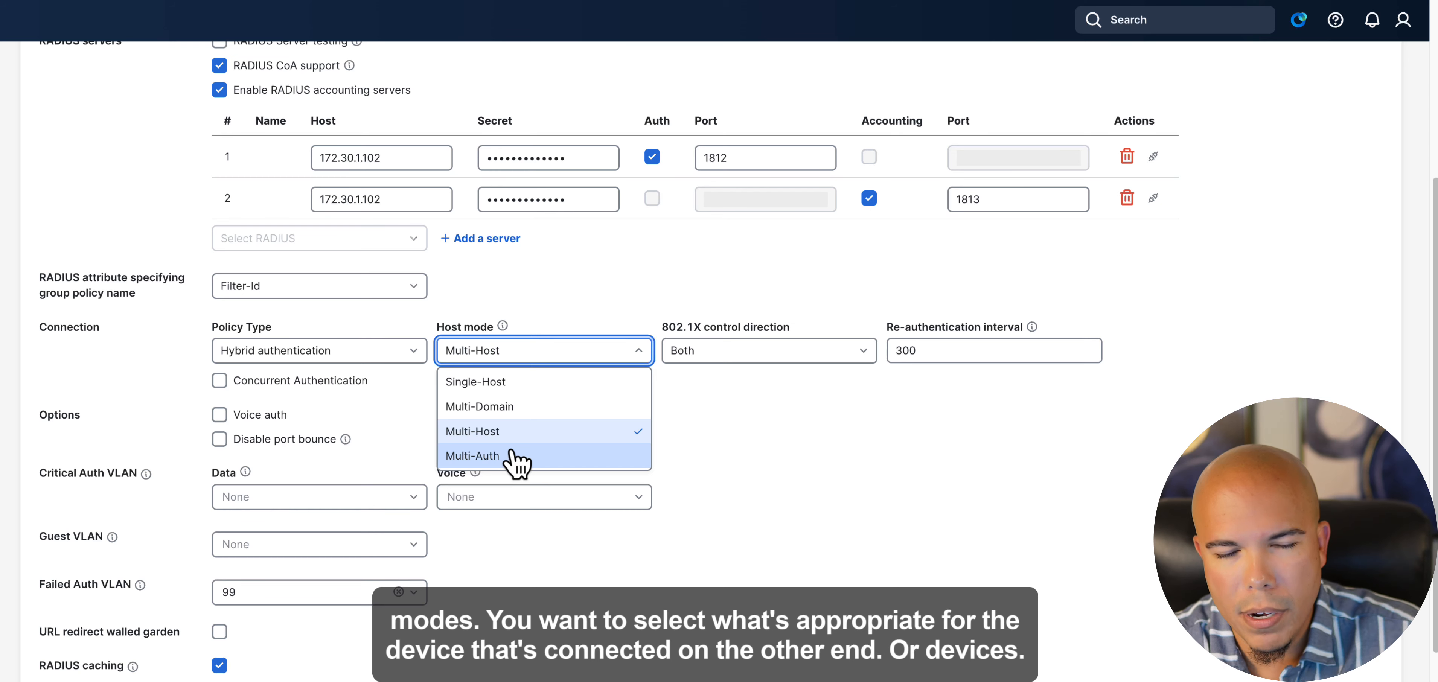
click(793, 454)
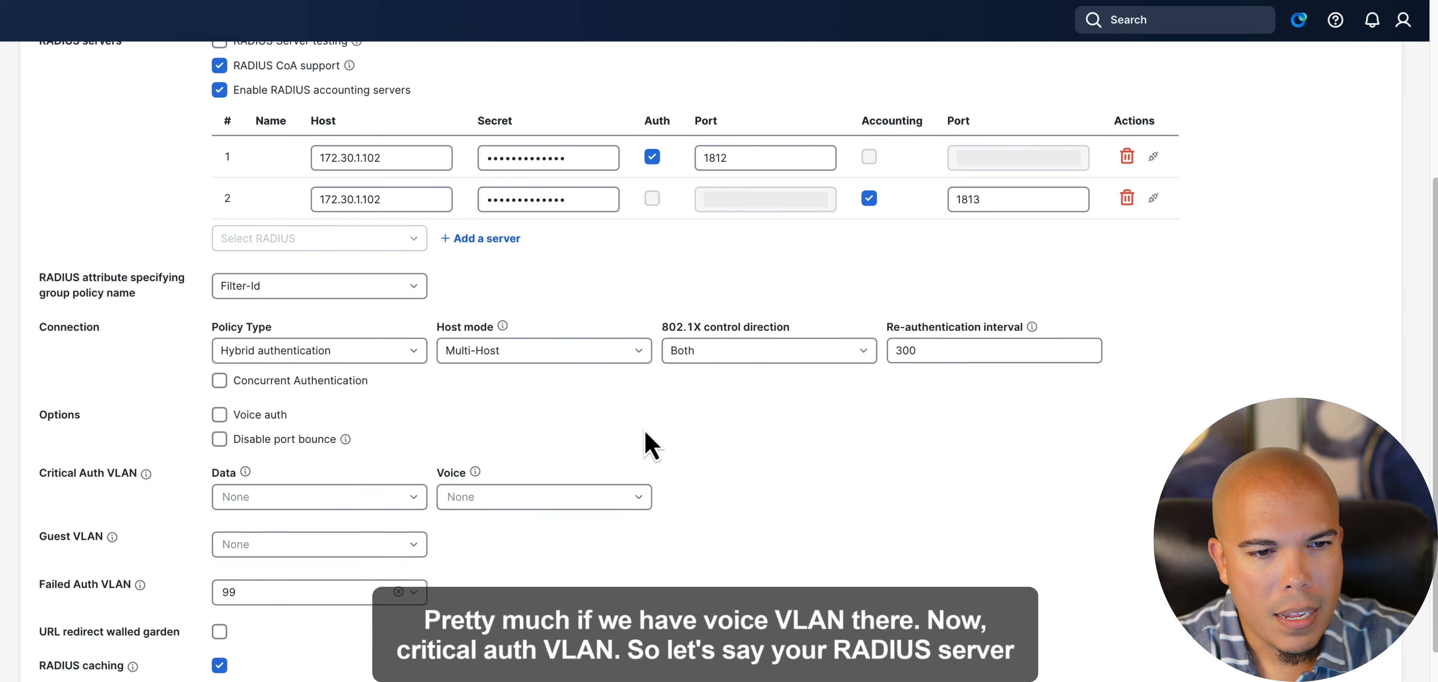
scroll(654, 447, down, 1)
scroll(565, 441, down, 4)
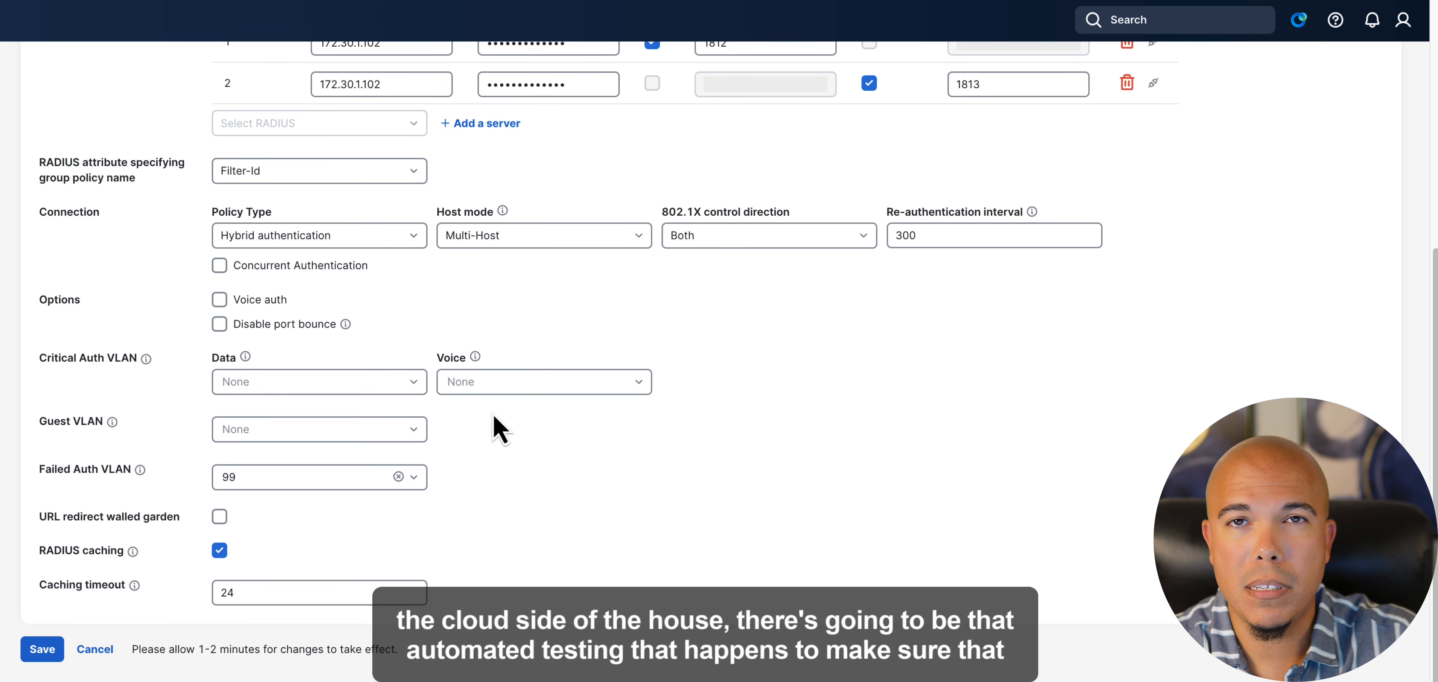
- Review the policy's RADIUS server testing, Failed Auth VLAN, RADIUS caching and caching timeout settings
scroll(498, 430, up, 1)
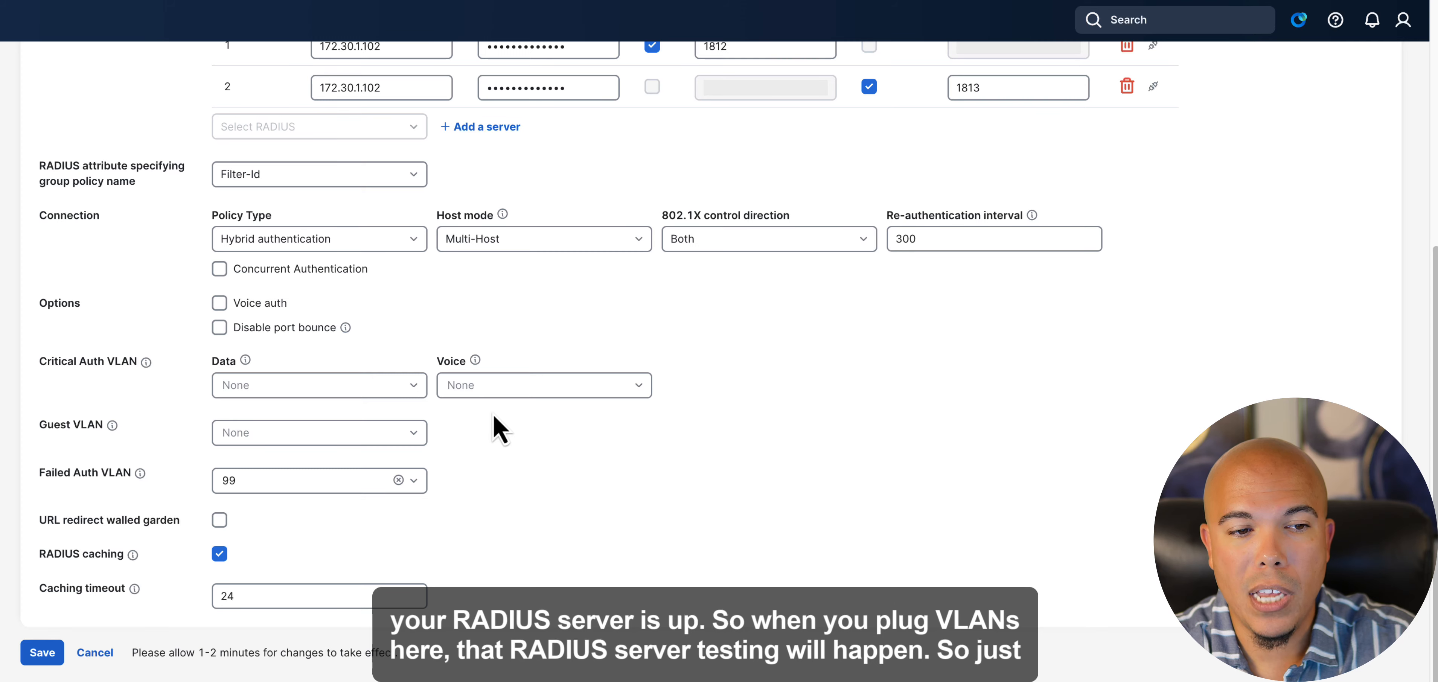
scroll(478, 431, up, 2)
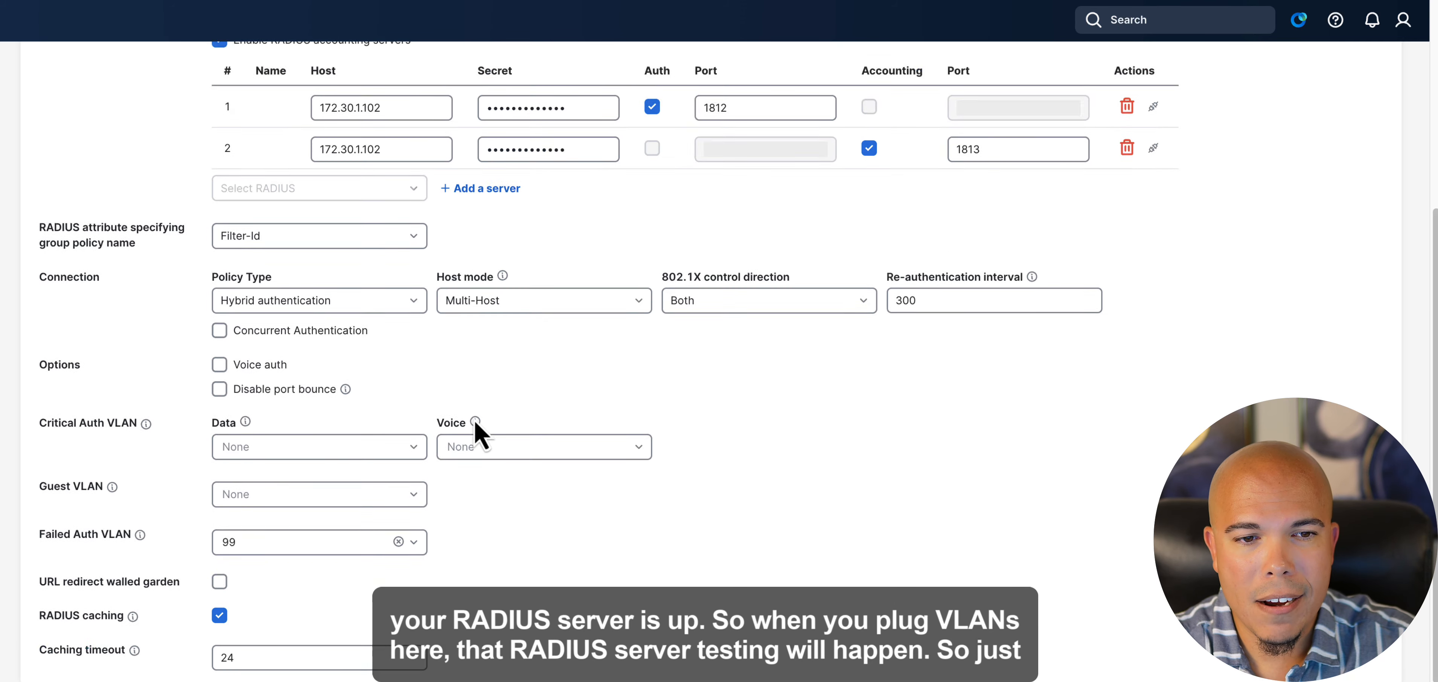
scroll(477, 433, up, 10)
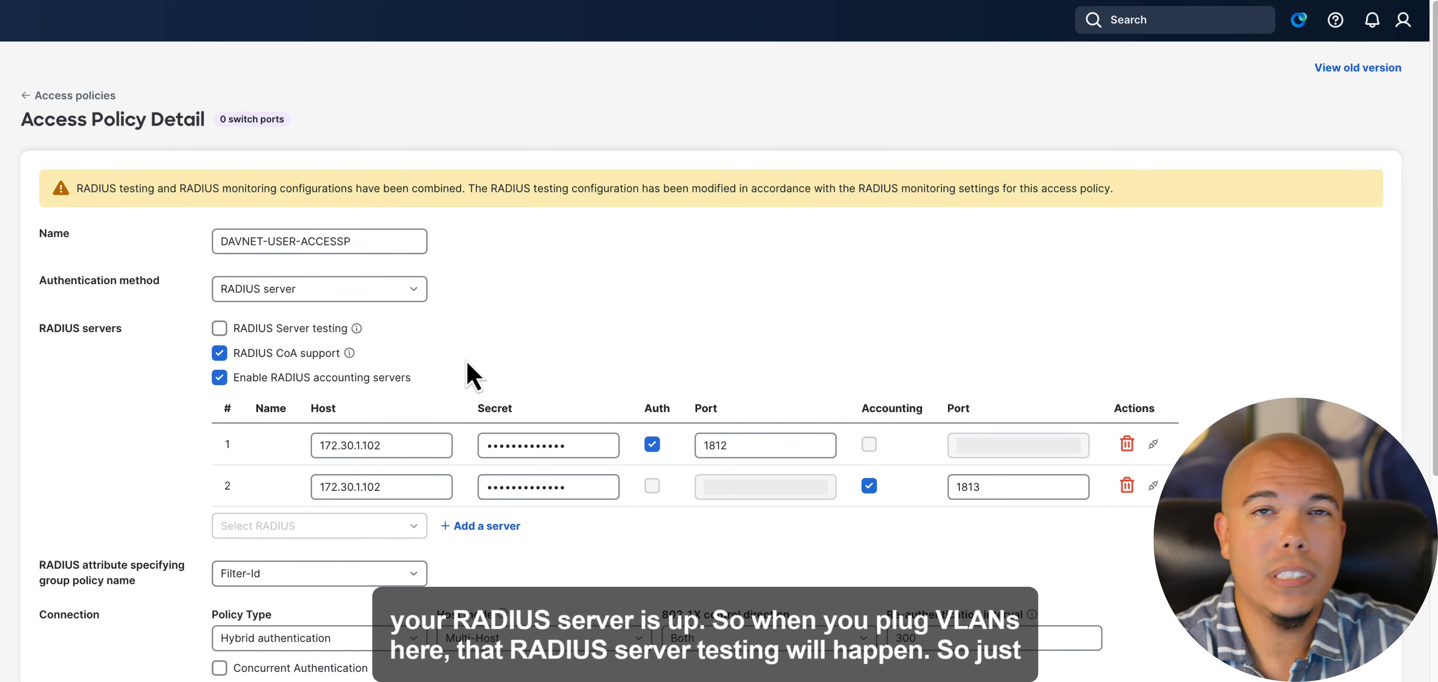
scroll(468, 364, down, 8)
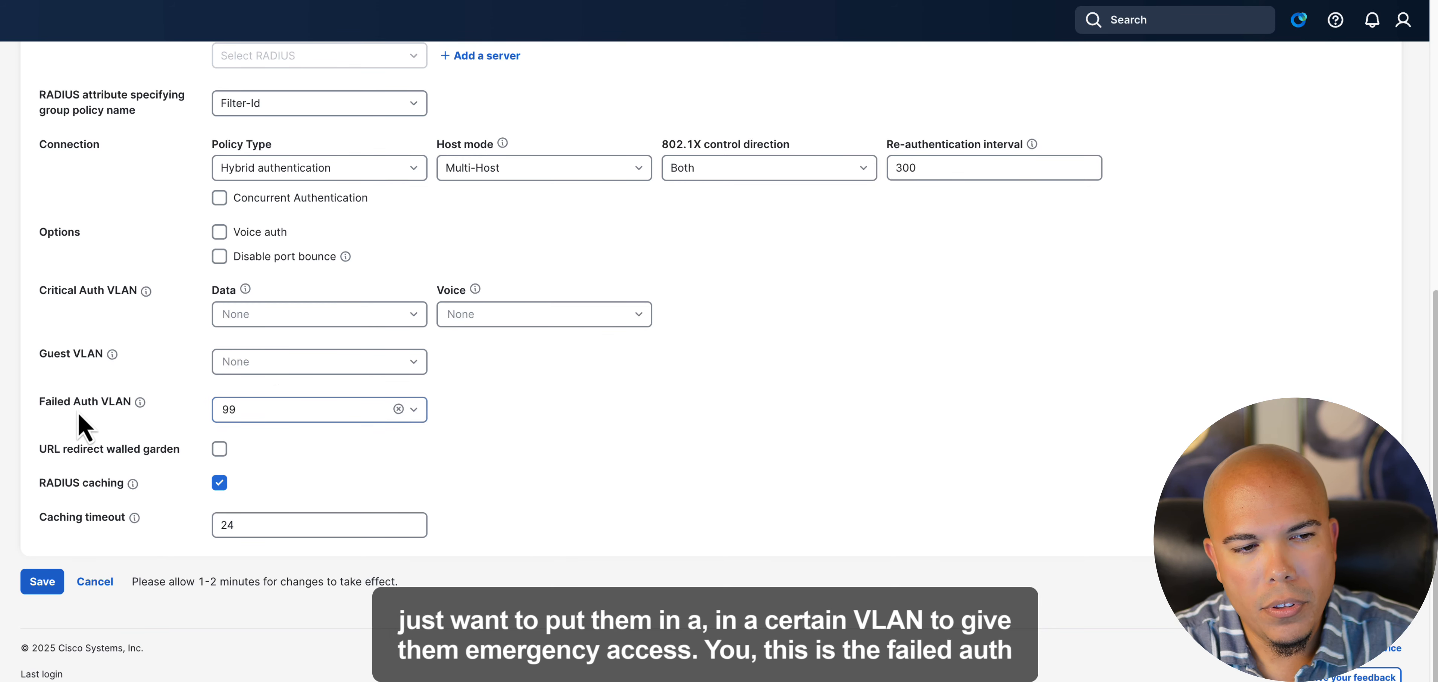
mouse_move(141, 410)
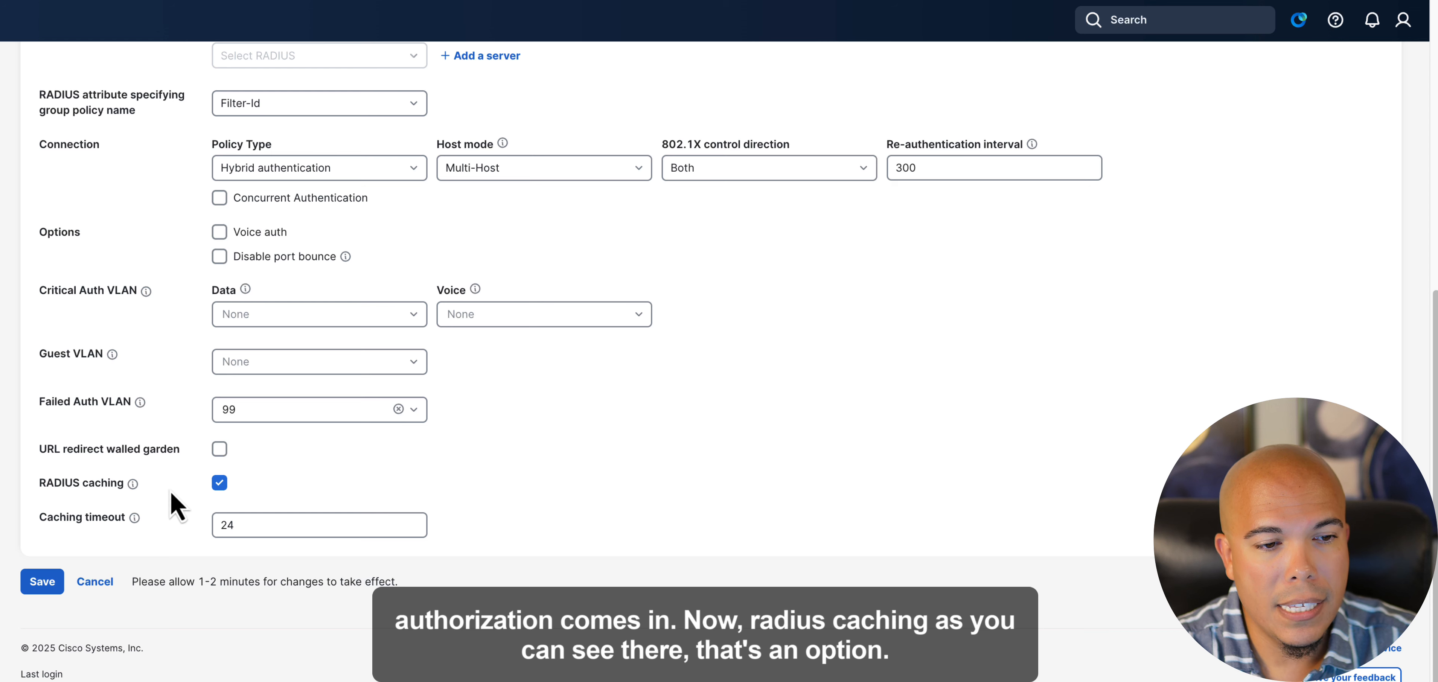
mouse_move(133, 490)
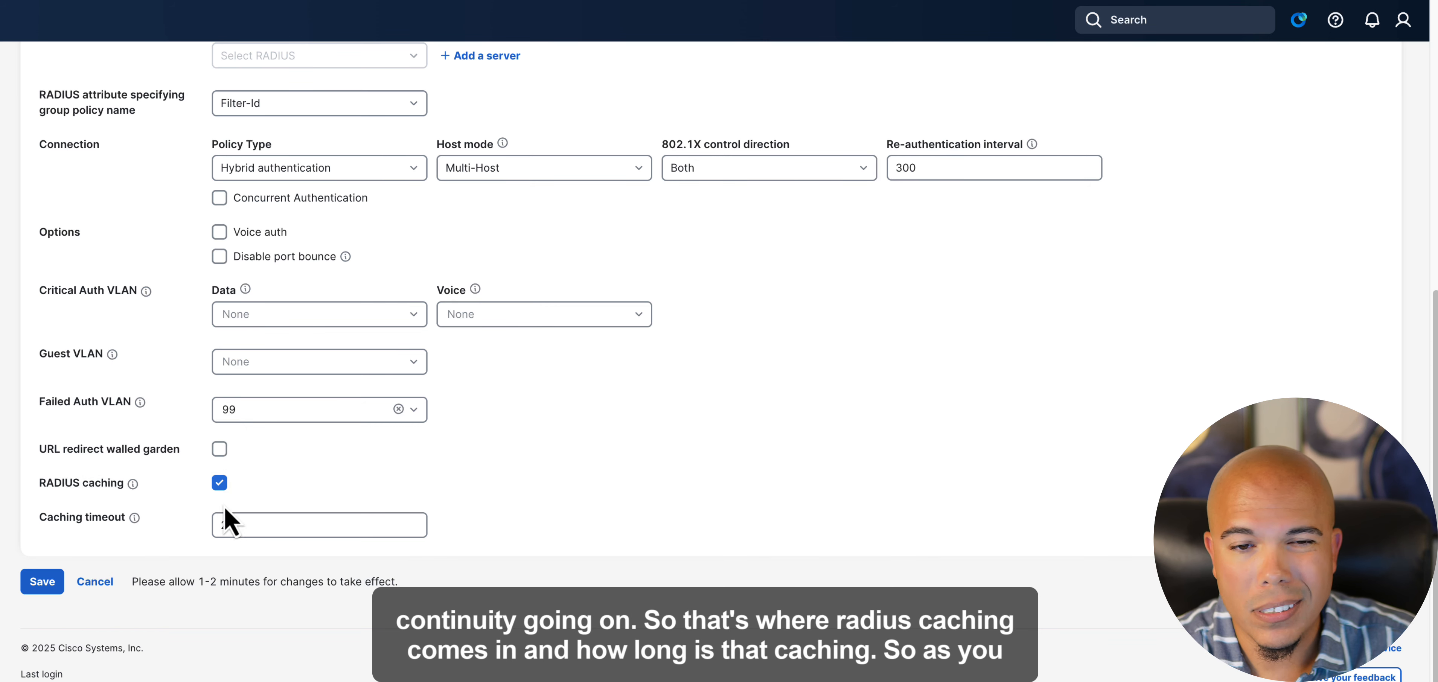
scroll(709, 525, up, 3)
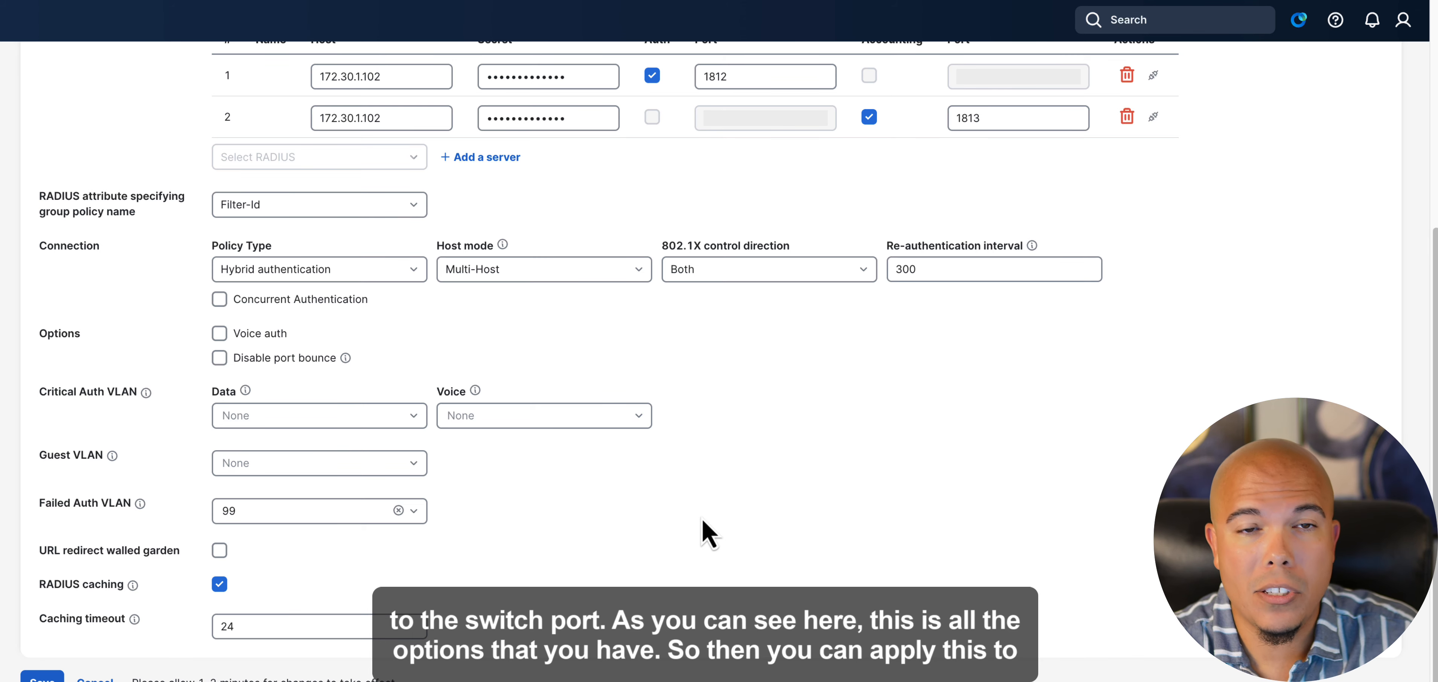
scroll(695, 528, up, 2)
scroll(695, 530, up, 5)
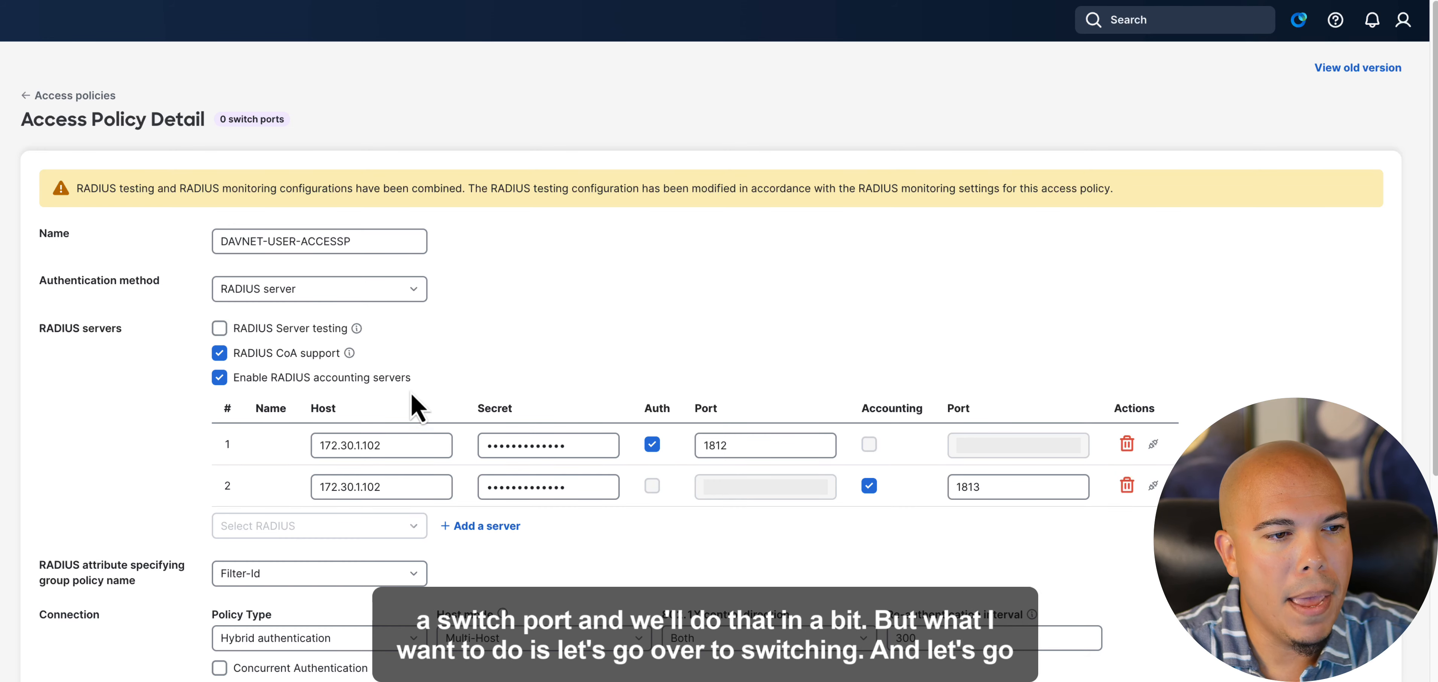
- Leave the access policy without saving and open the DAVNET-Lab-C9200L switch from the switches list
mouse_move(59, 276)
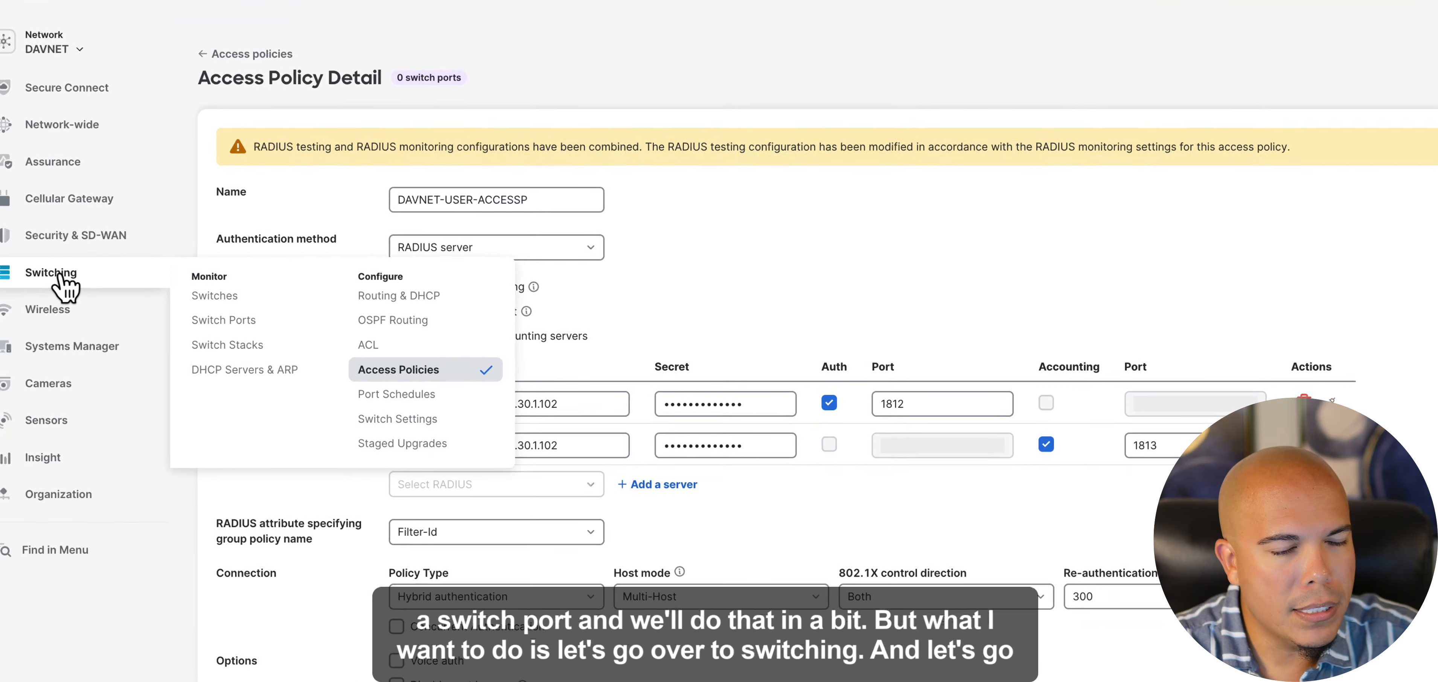
click(249, 291)
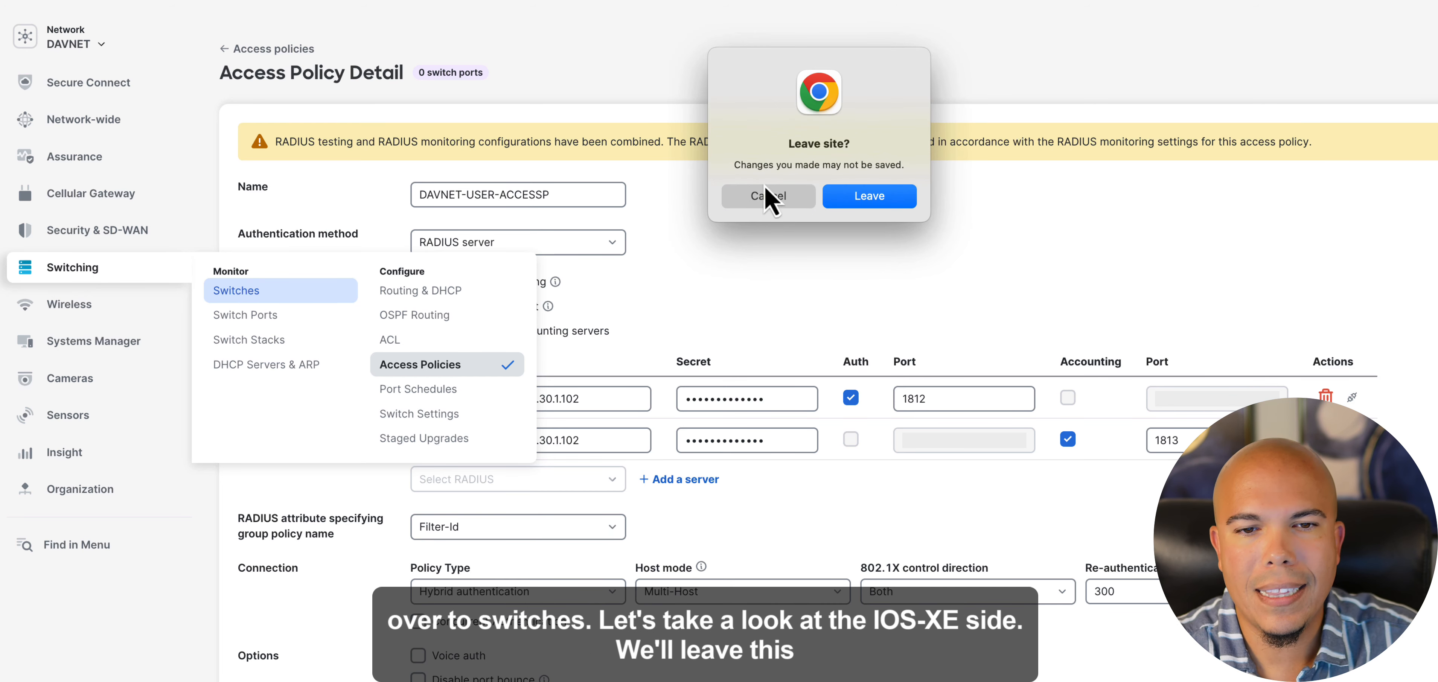
click(869, 196)
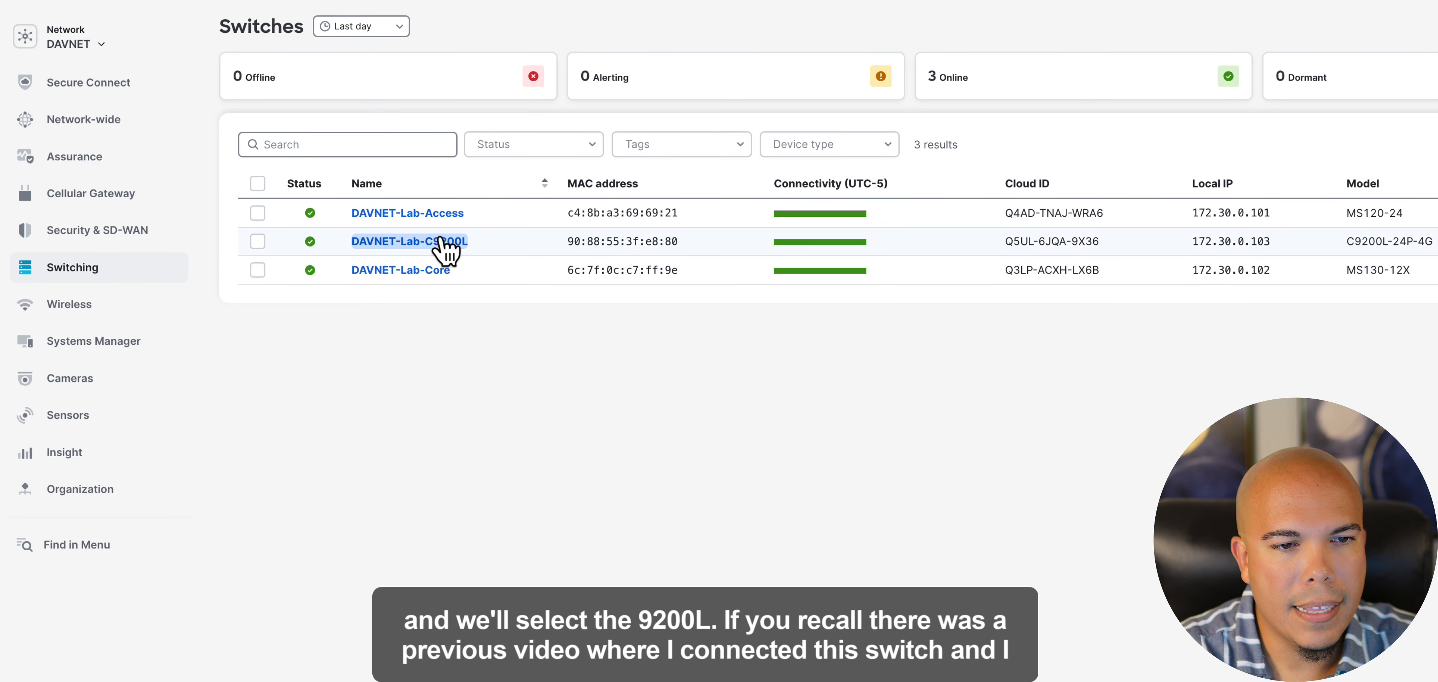
click(441, 243)
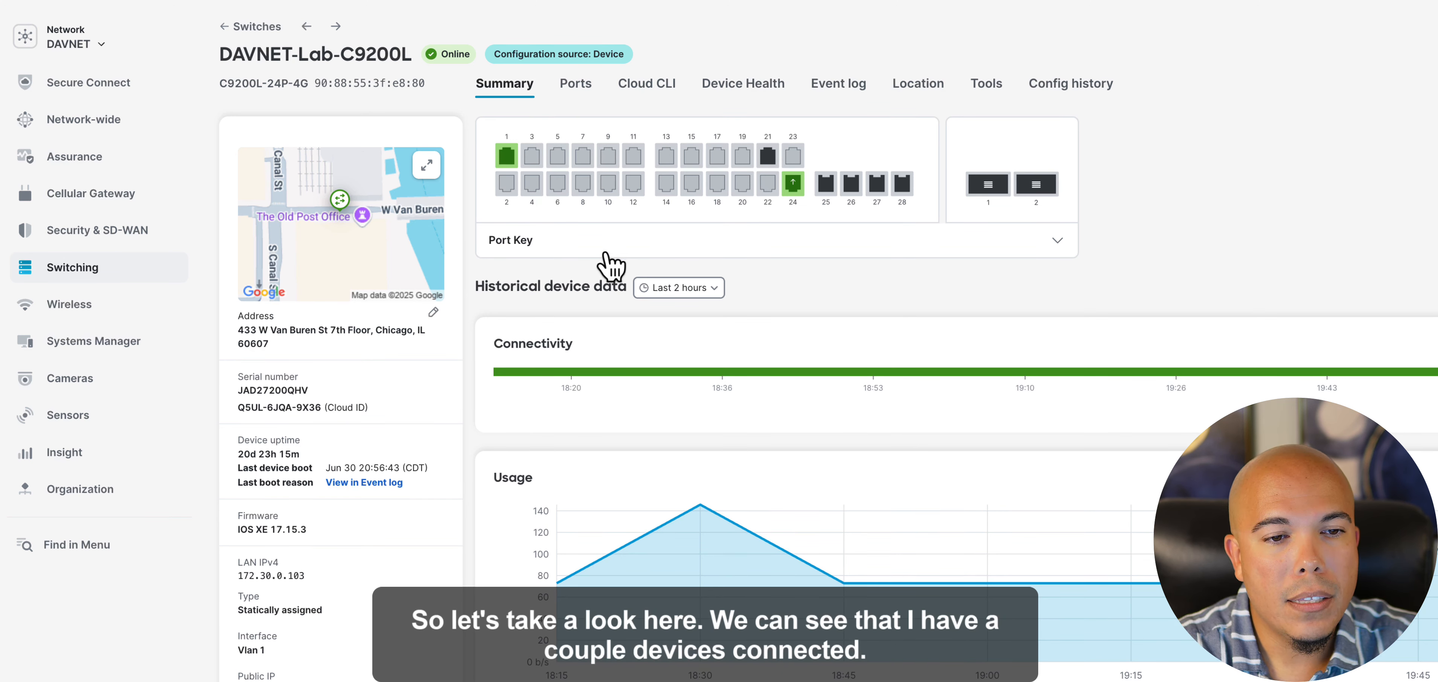
- Check the switch's connected ports and open the details of port 1
mouse_move(527, 215)
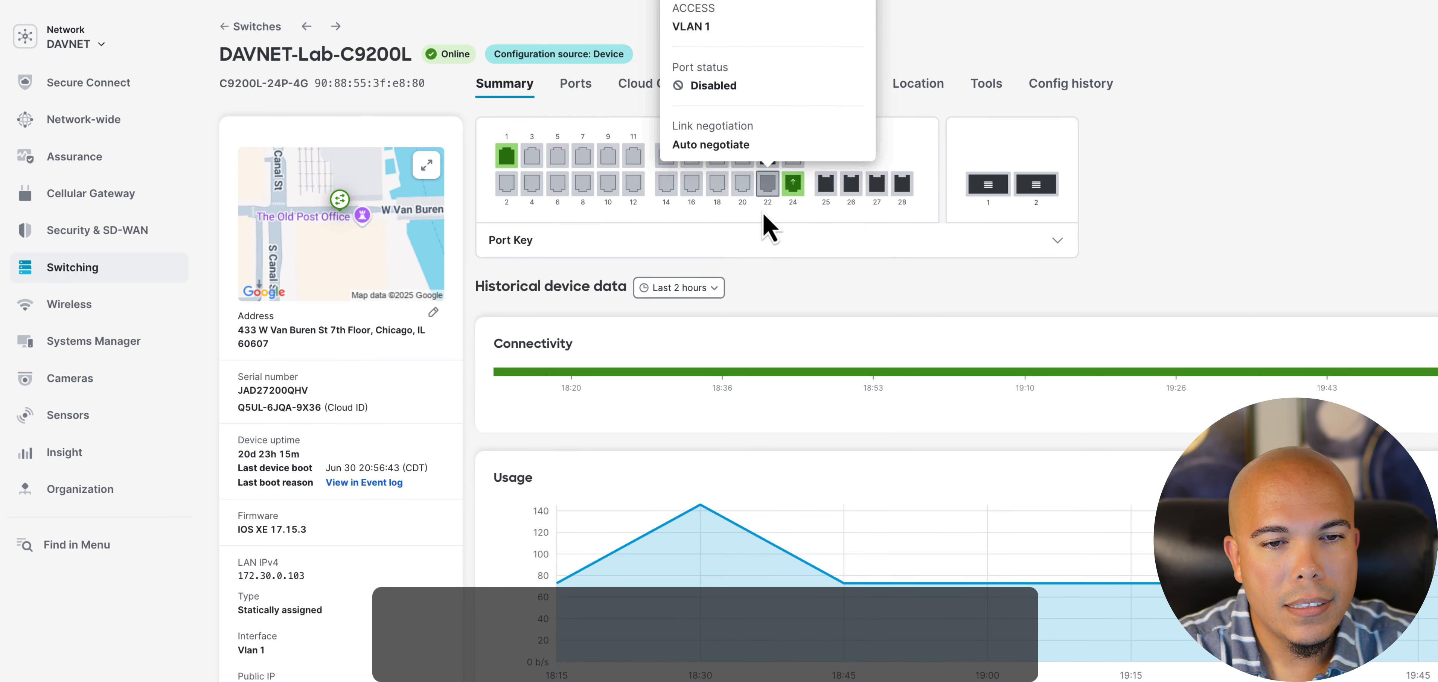
mouse_move(712, 224)
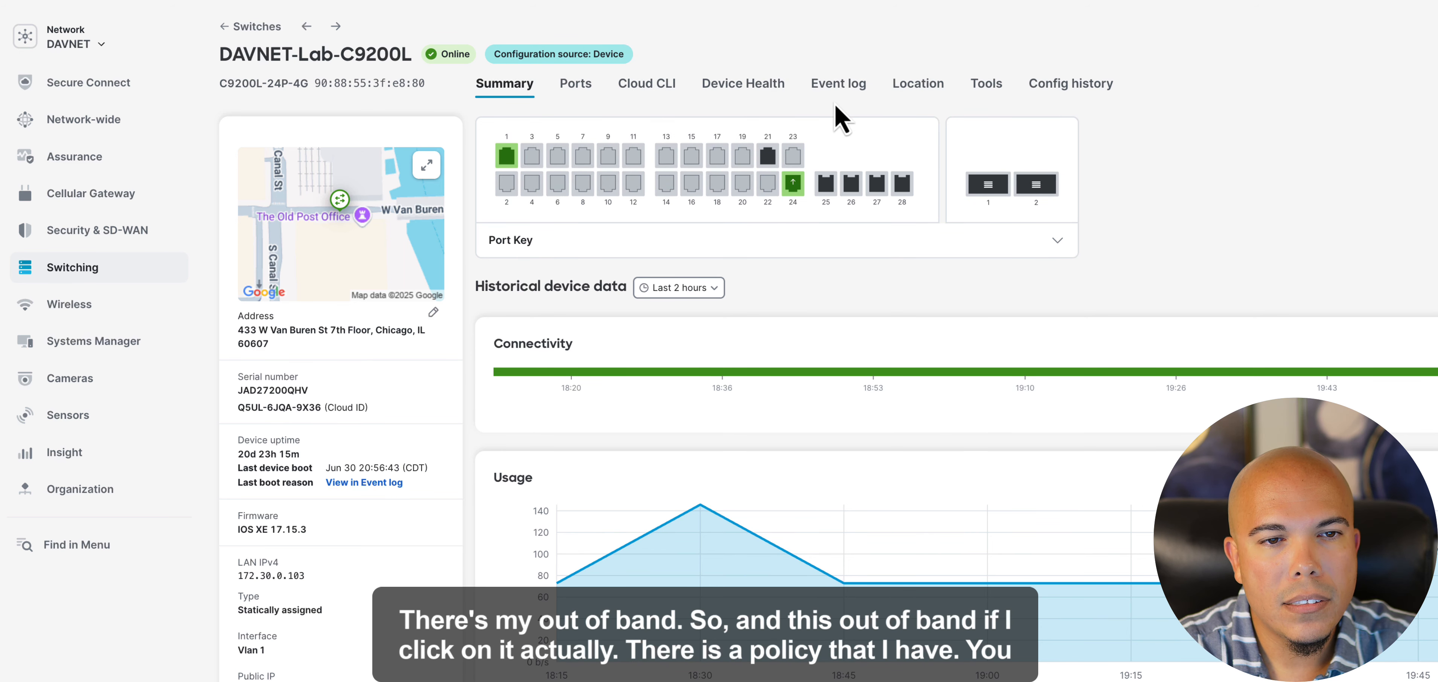
click(509, 158)
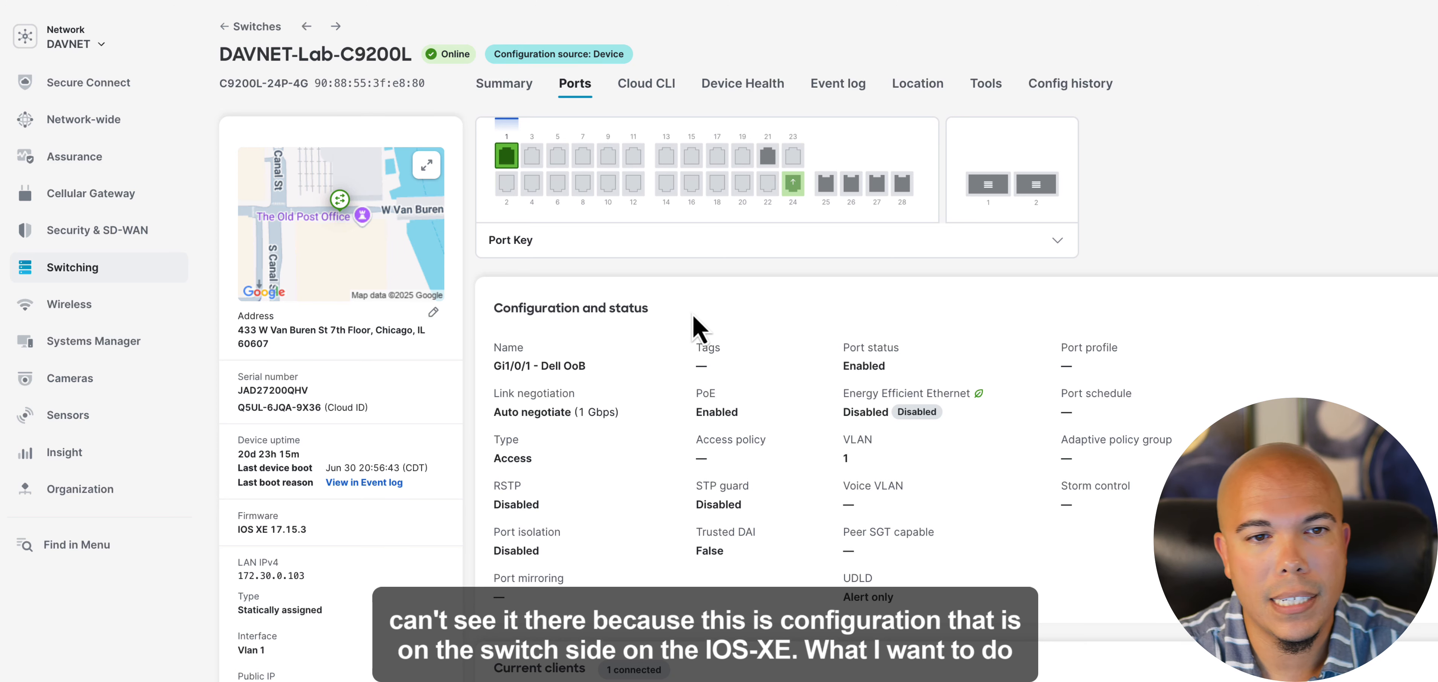
- Launch the switch's Cloud CLI terminal, entering the dashboard password to verify access
click(650, 89)
click(715, 184)
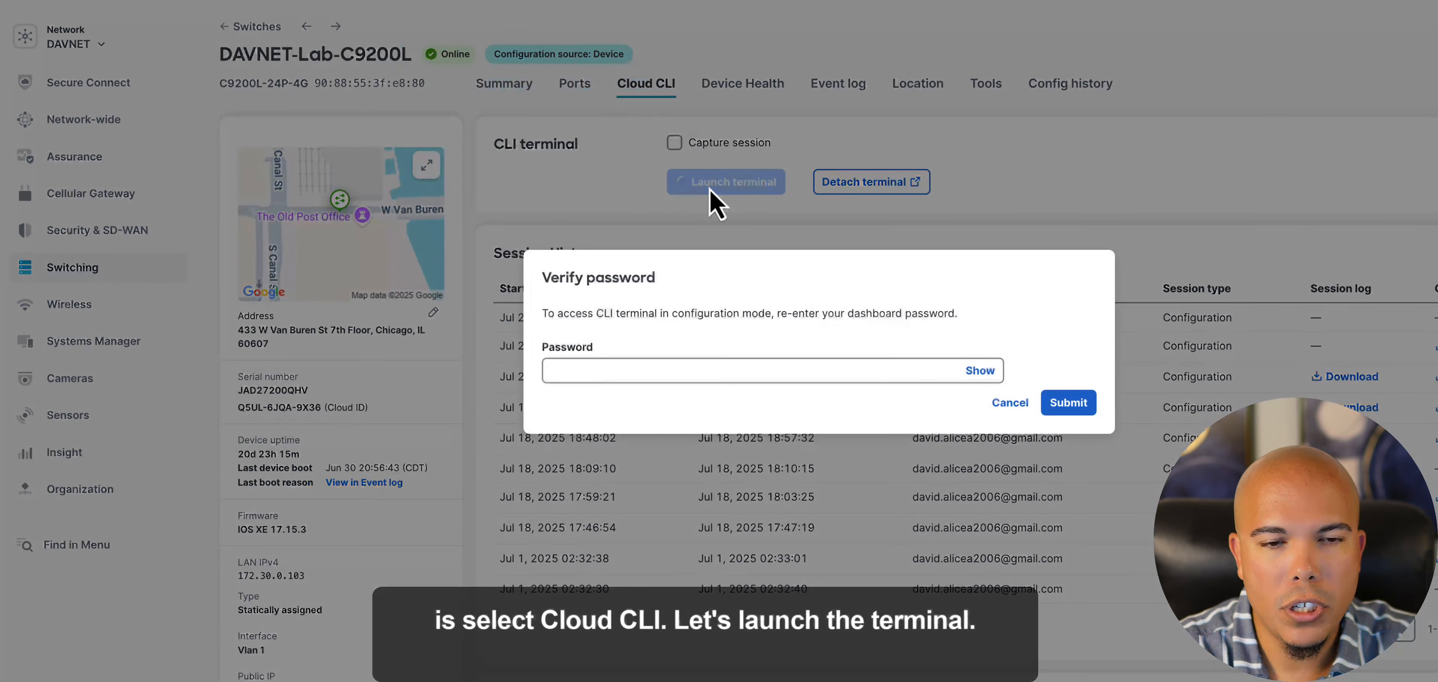
click(720, 370)
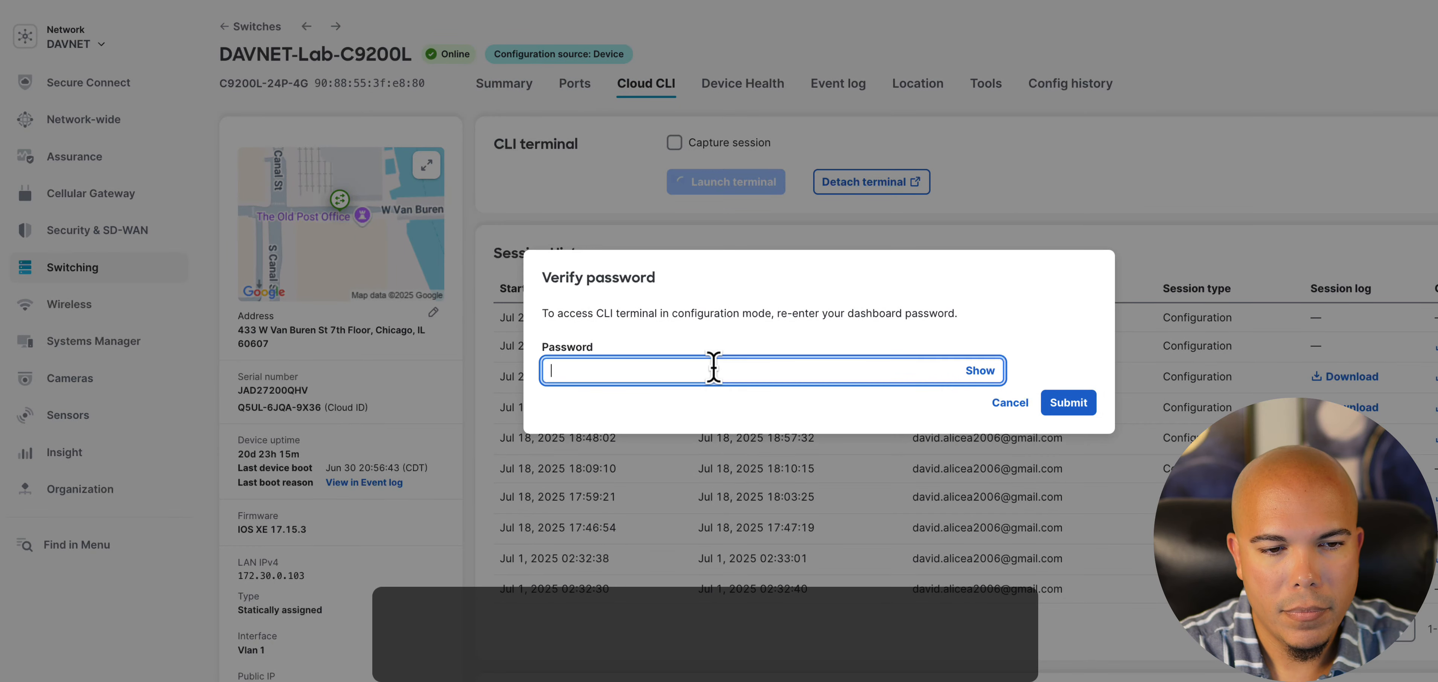
text(••••••••••)
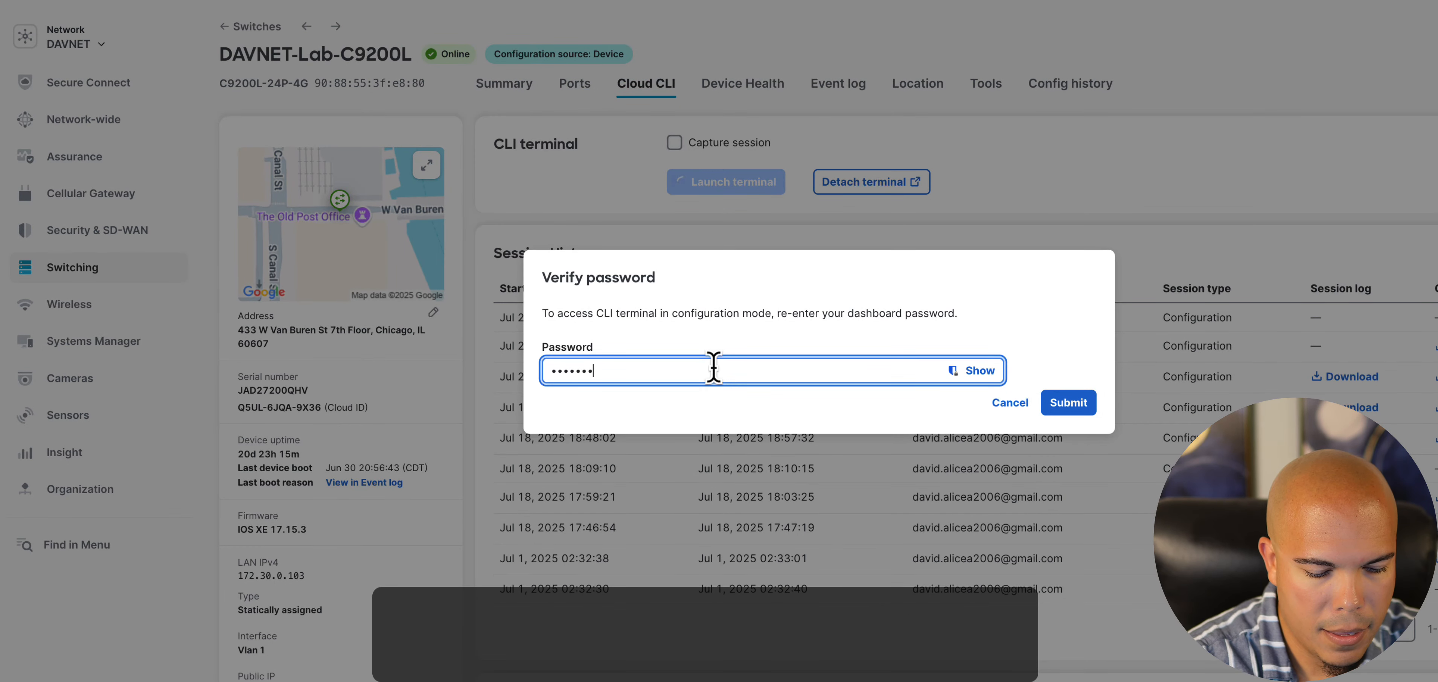
key(Return)
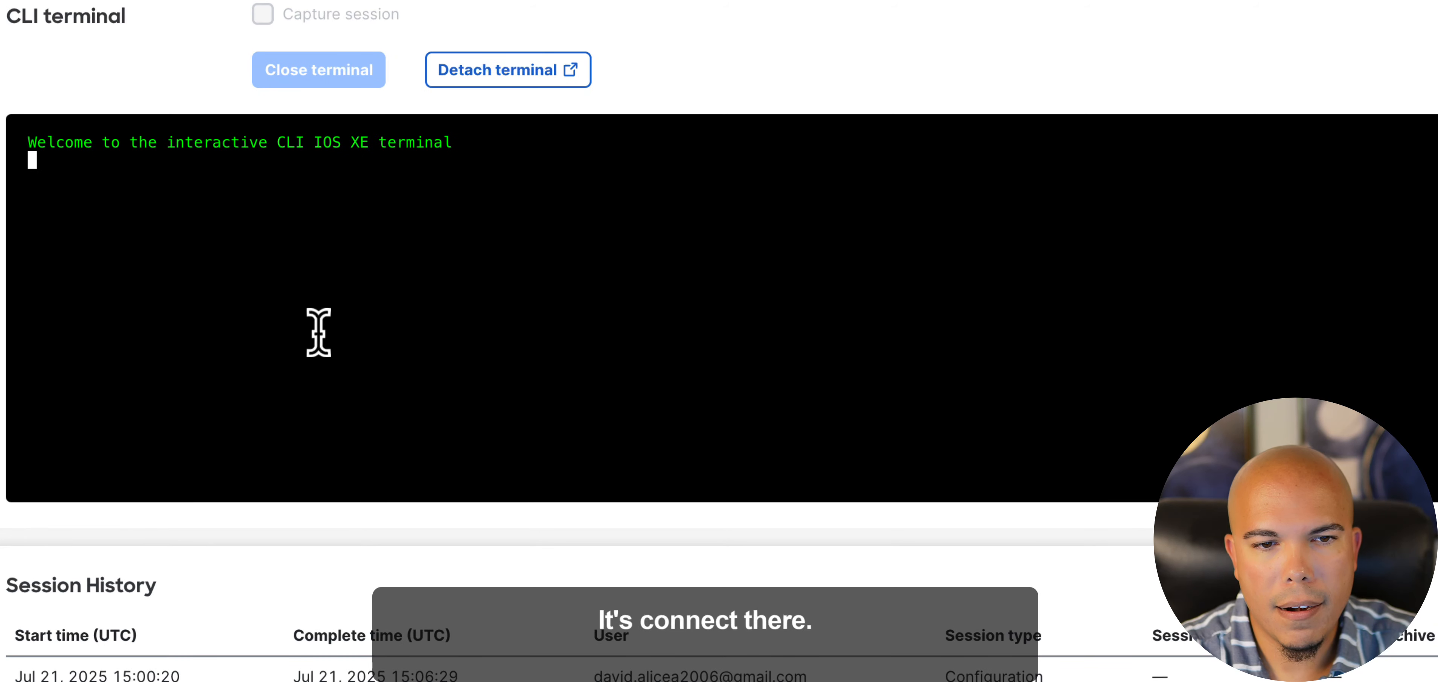
- Display the running configuration of switch interface g1/0/1 with "show run int g1/0/1"
key(Return)
key(Return)
key(Return)
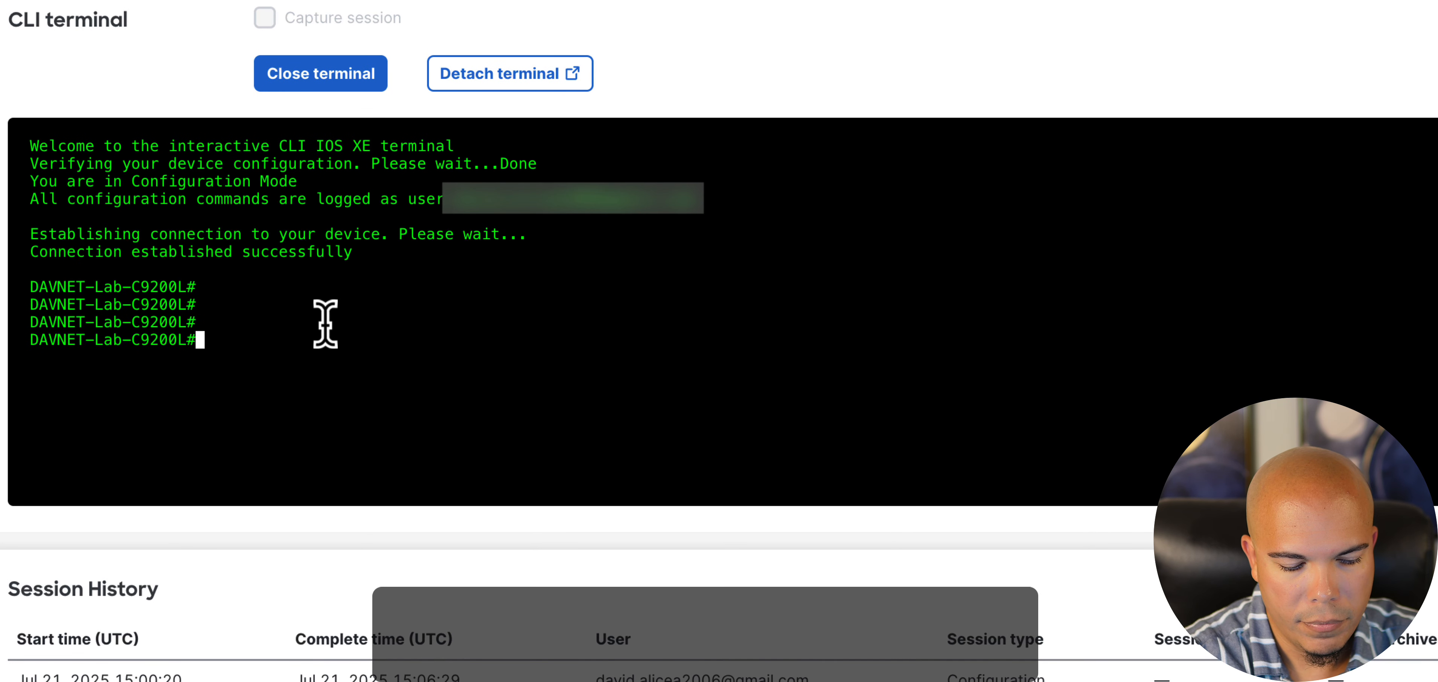
text(show run int g1/)
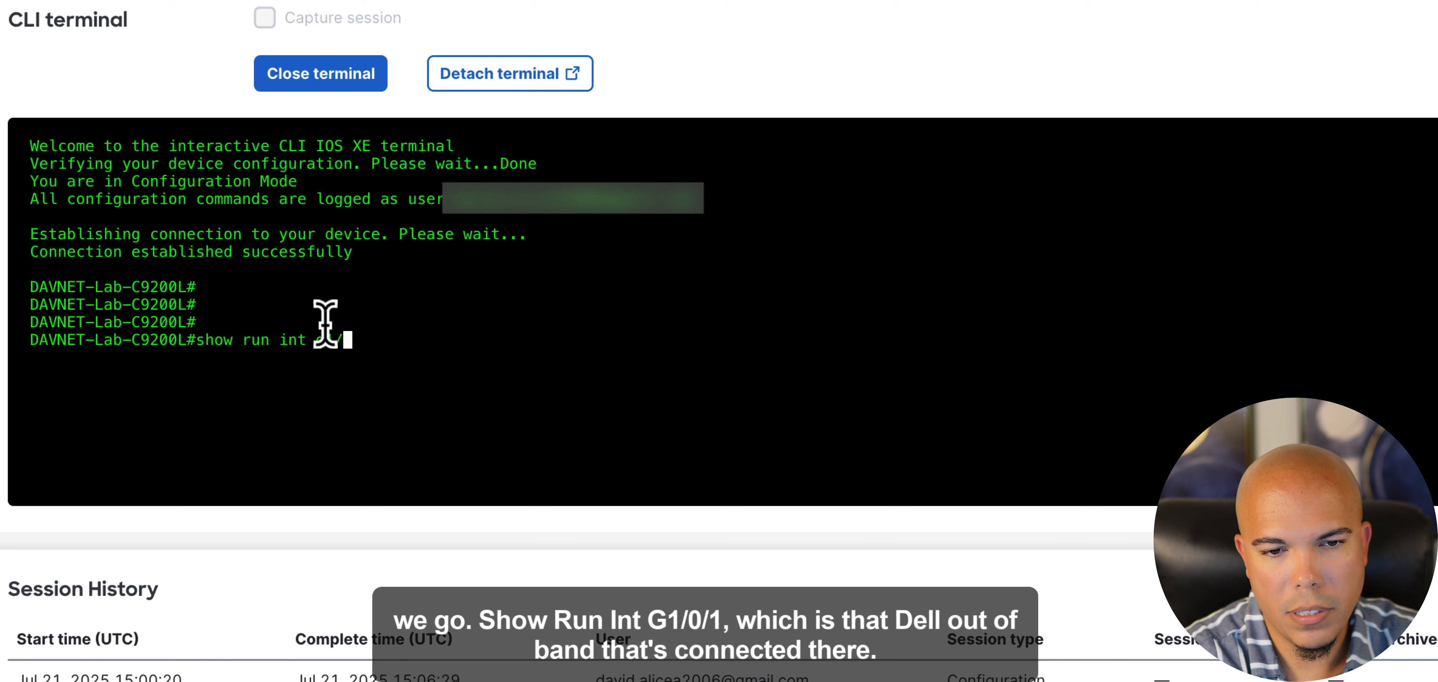
text(0/1)
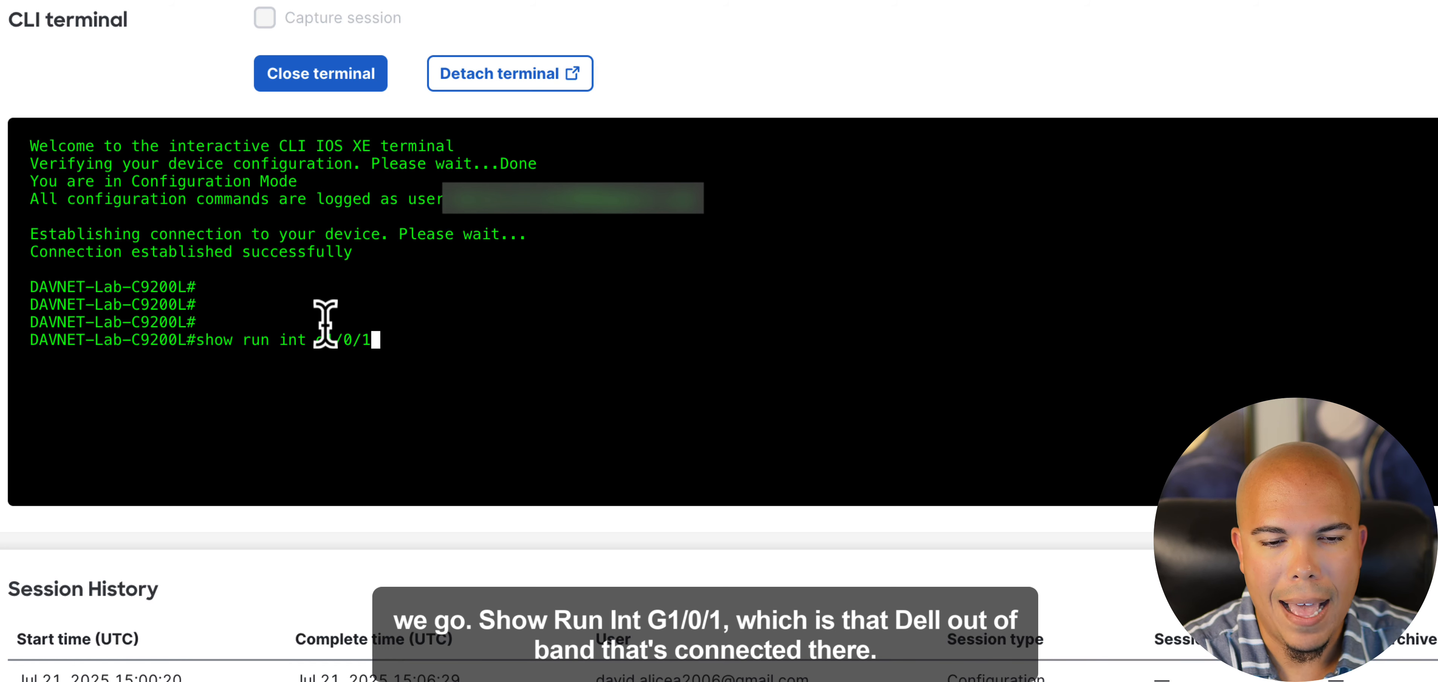
key(Return)
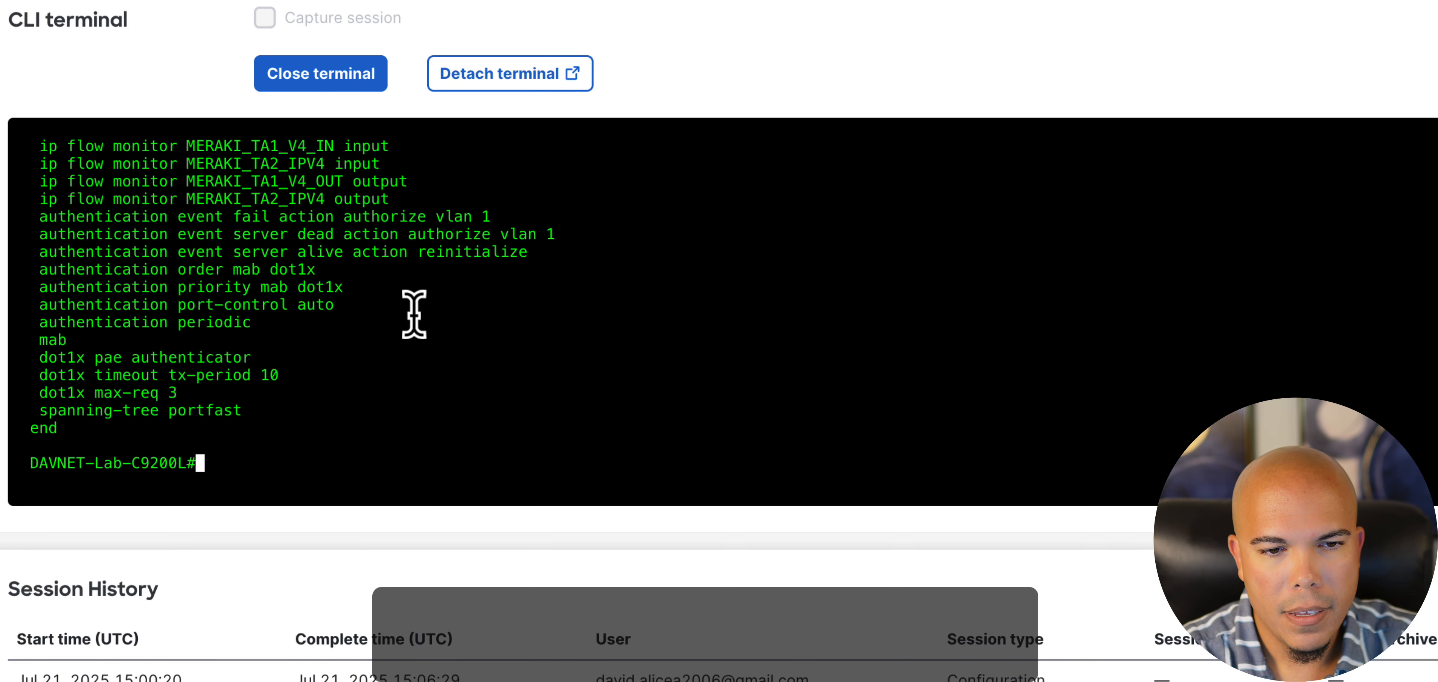
- Examine the interface's device-tracking, flow monitor and authentication event lines, including the fail, server dead and server alive actions
scroll(411, 317, up, 3)
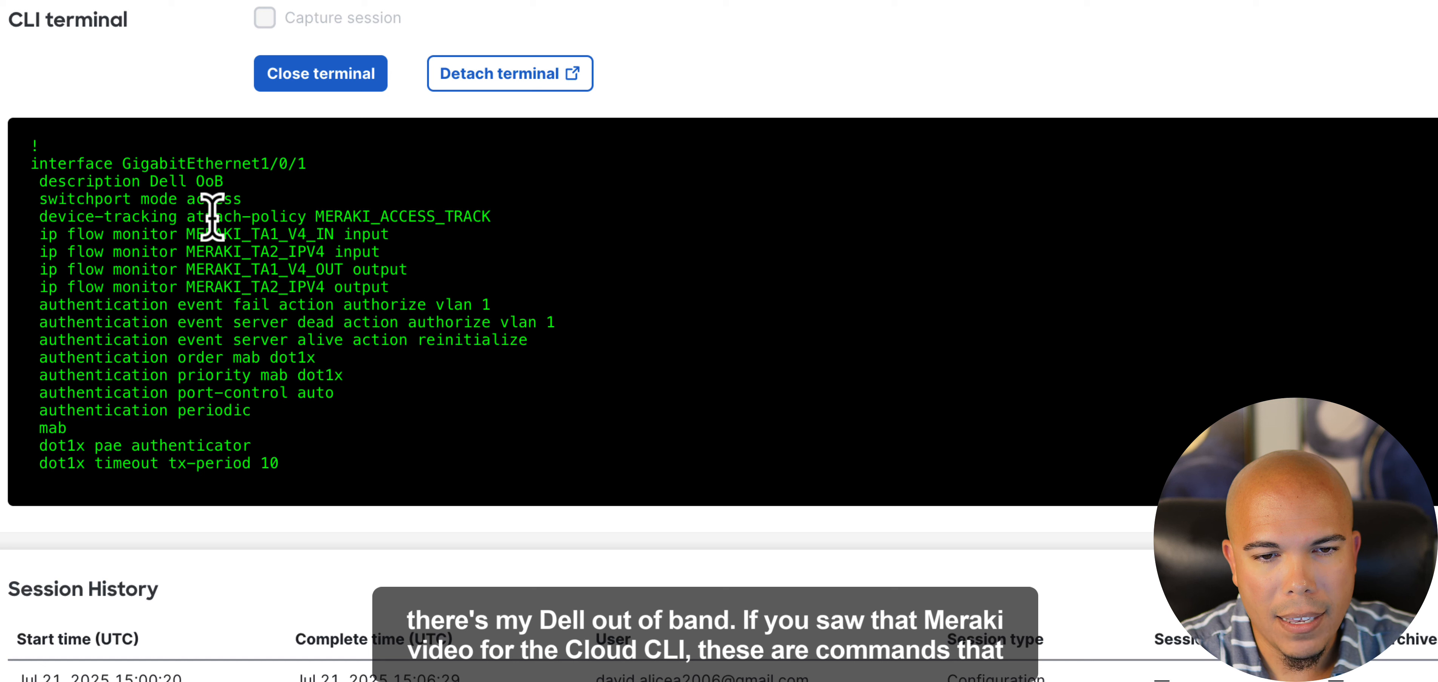
drag(424, 288, 29, 221)
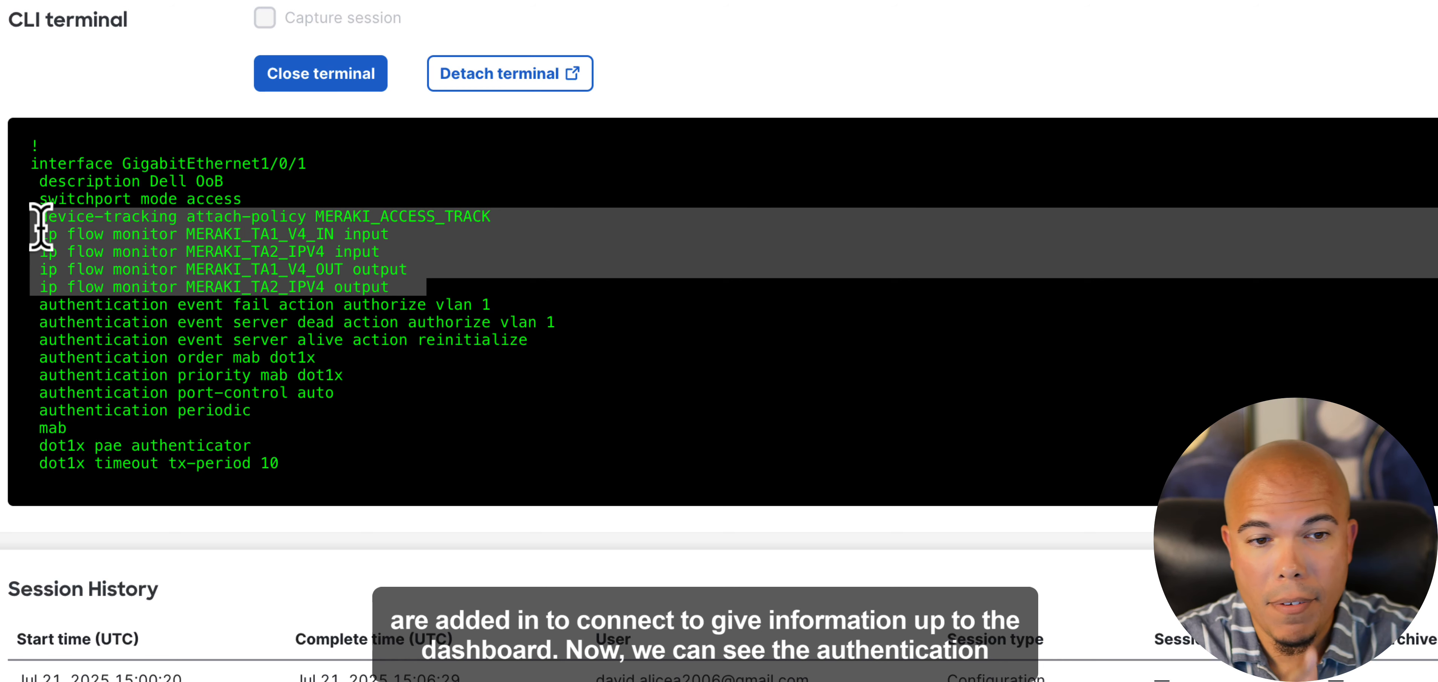
click(139, 334)
drag(36, 309, 270, 412)
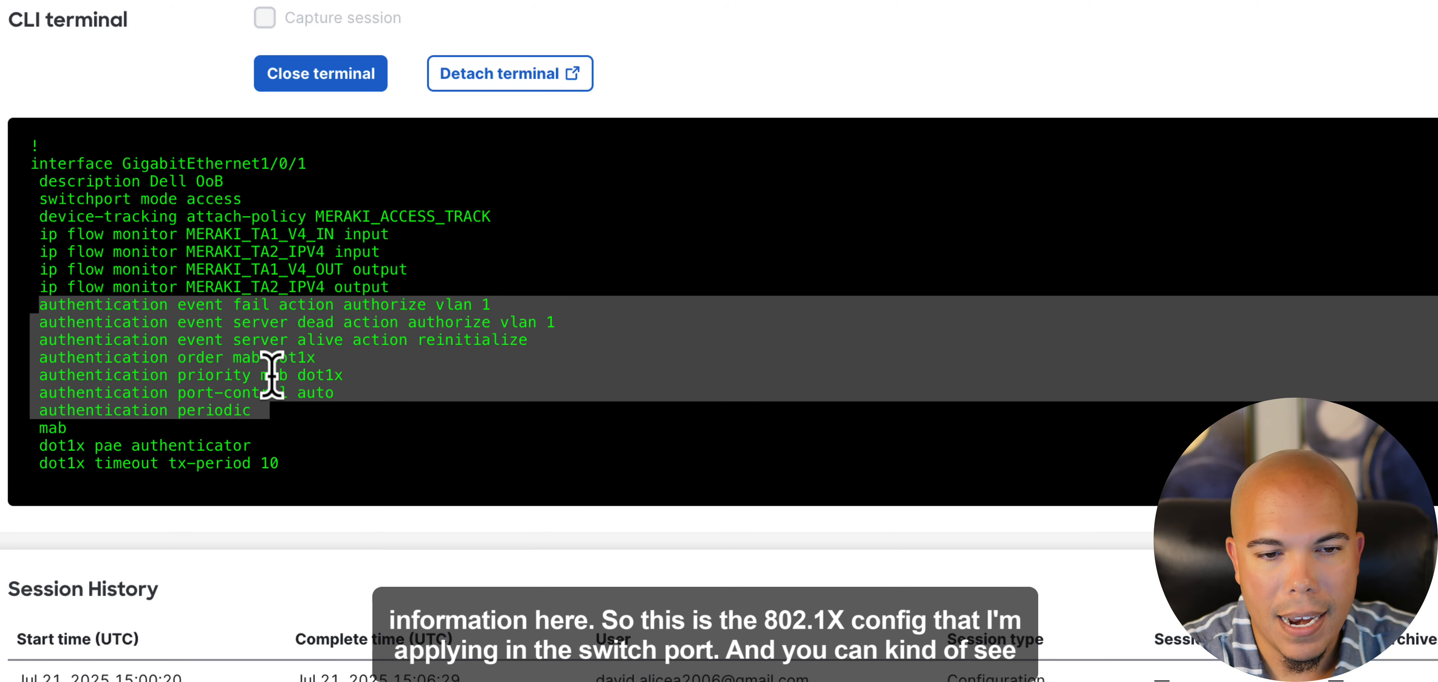
click(252, 330)
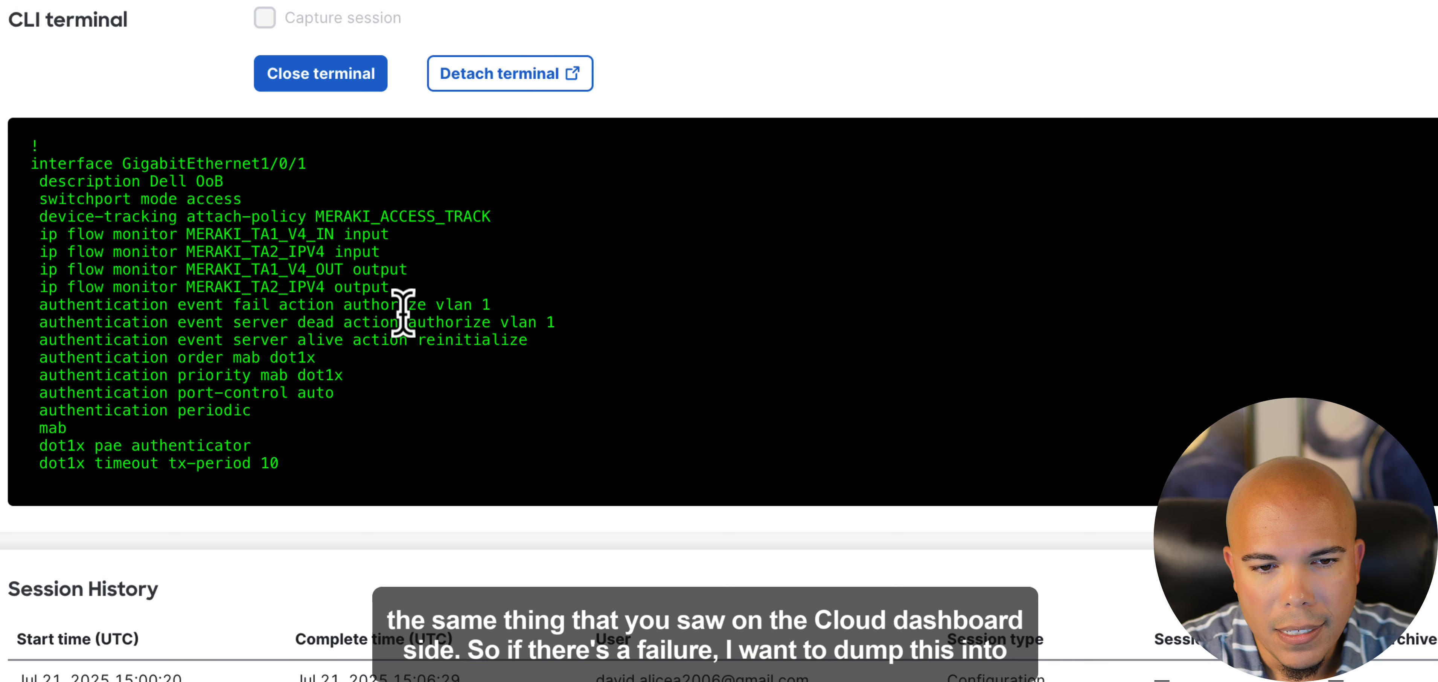
drag(500, 306, 436, 306)
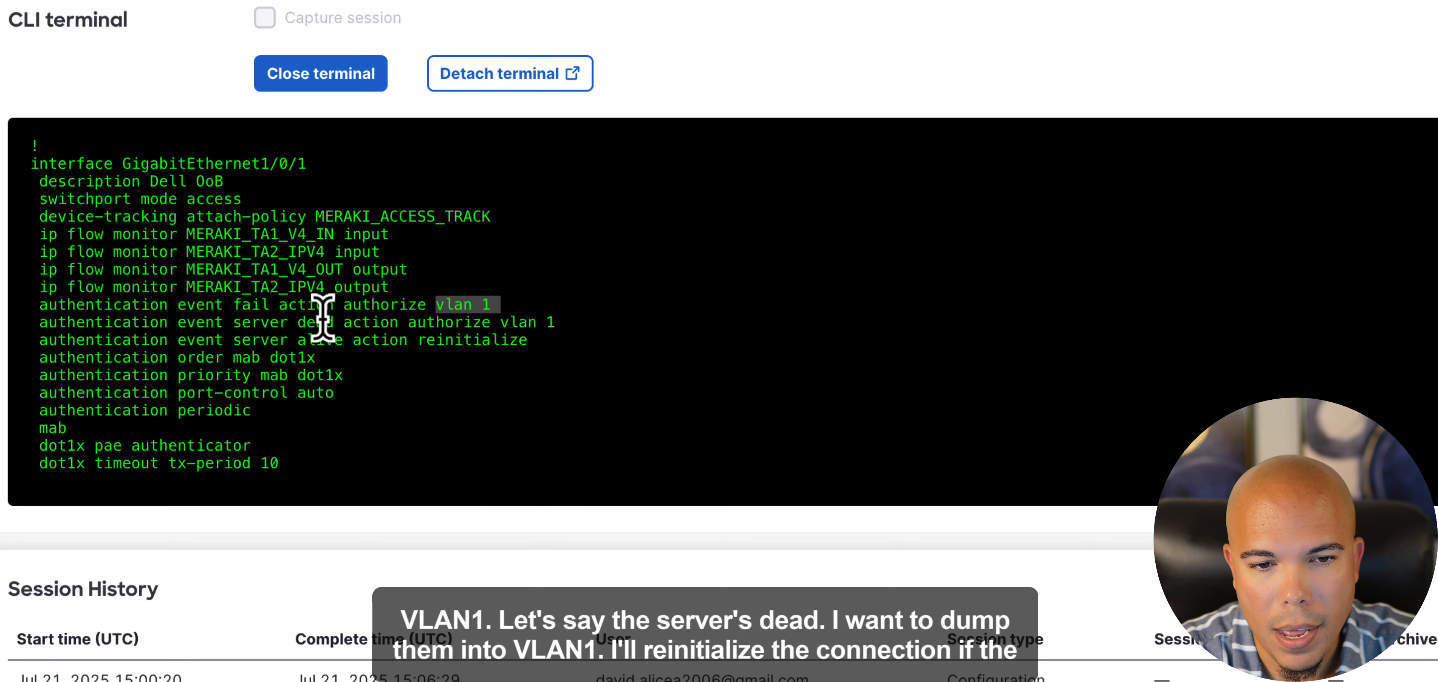
drag(556, 323, 414, 332)
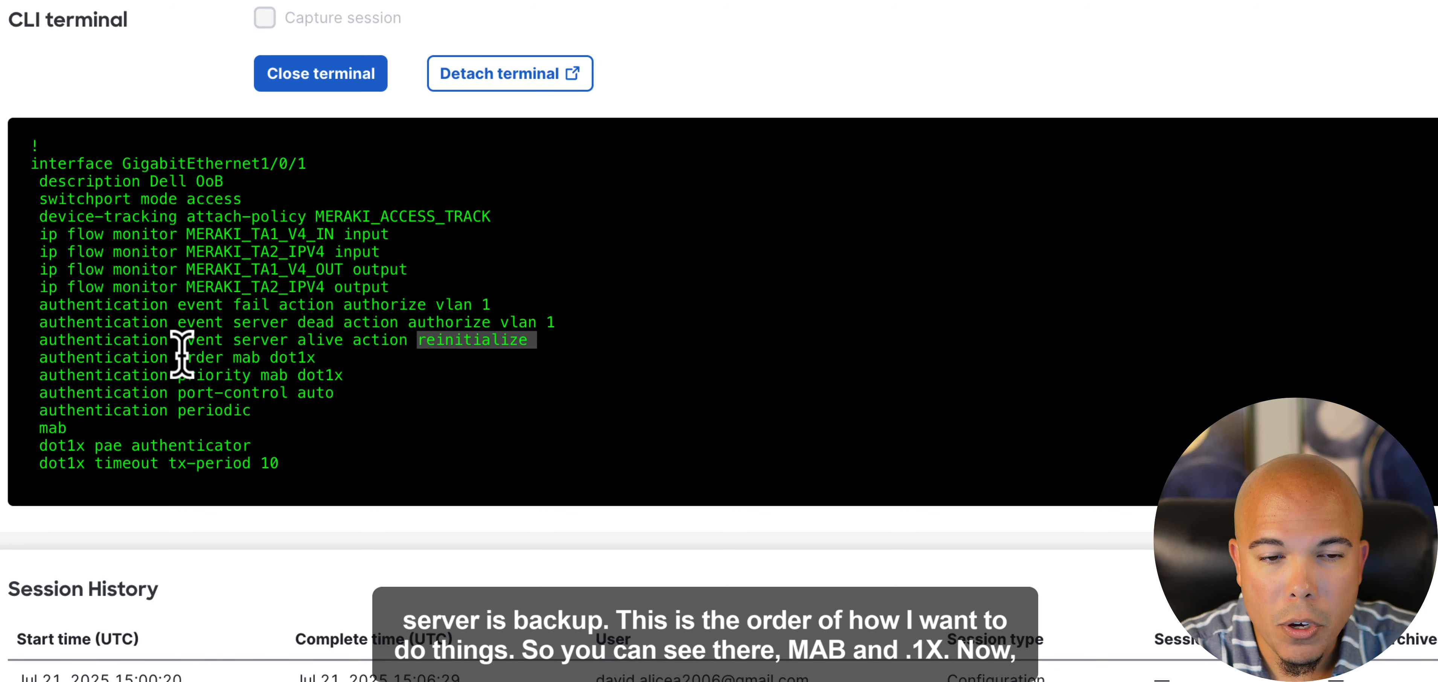
- Examine the interface's authentication order, port-control, MAB and dot1x lines through to the end of the configuration
drag(179, 357, 313, 358)
click(342, 363)
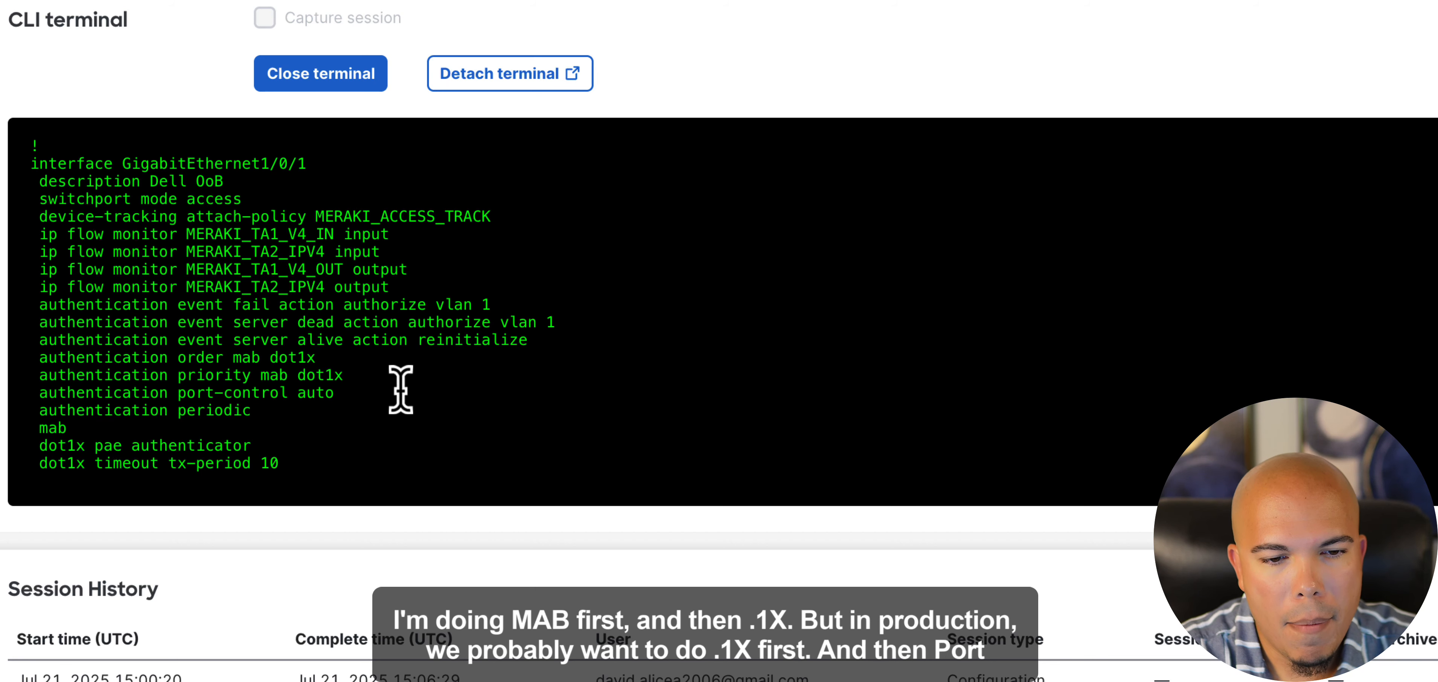
drag(334, 395, 272, 394)
drag(105, 431, 32, 419)
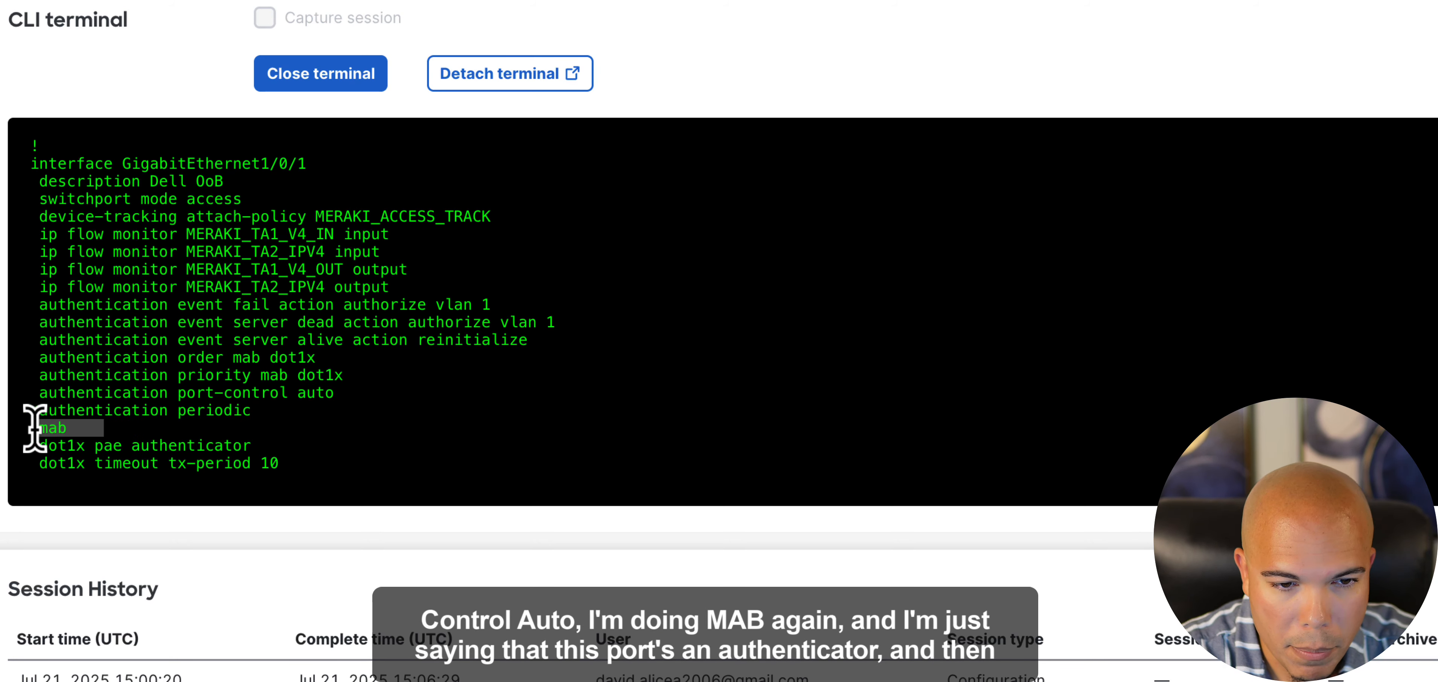
drag(254, 446, 77, 444)
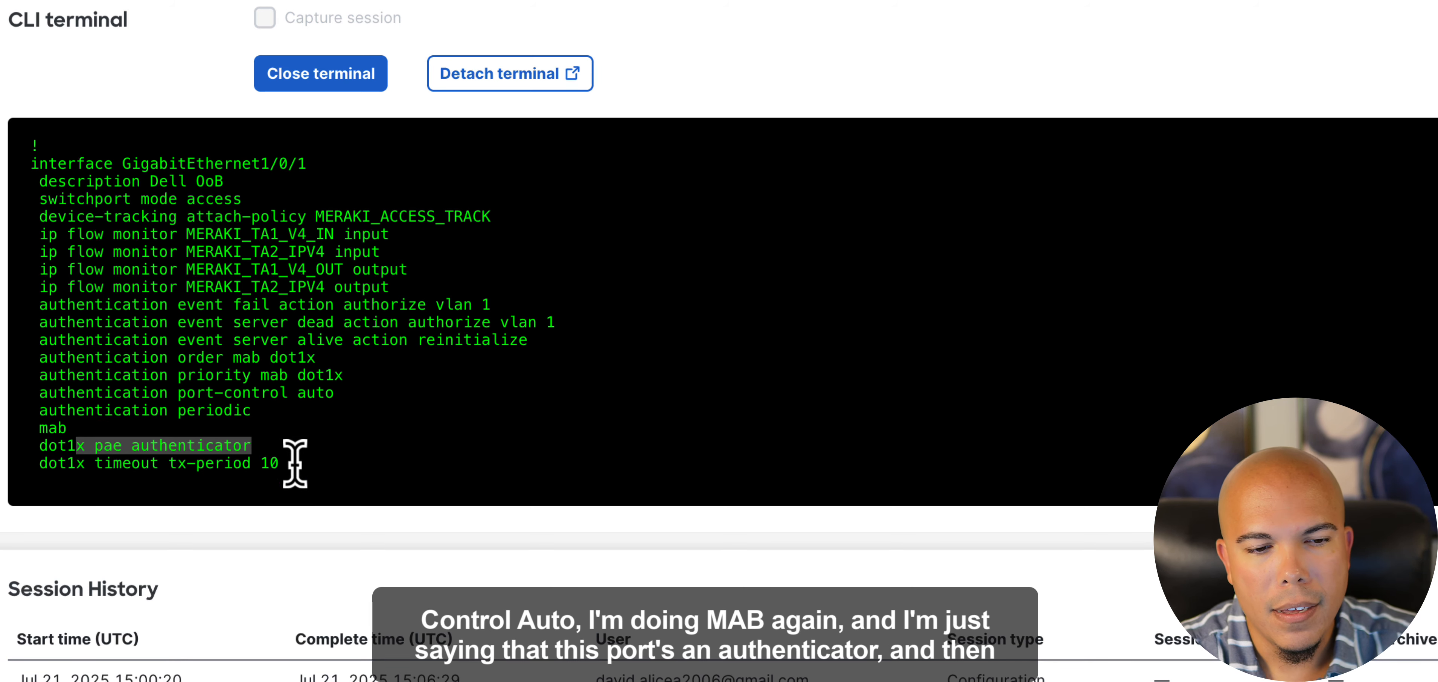
scroll(288, 452, down, 2)
scroll(280, 324, up, 1)
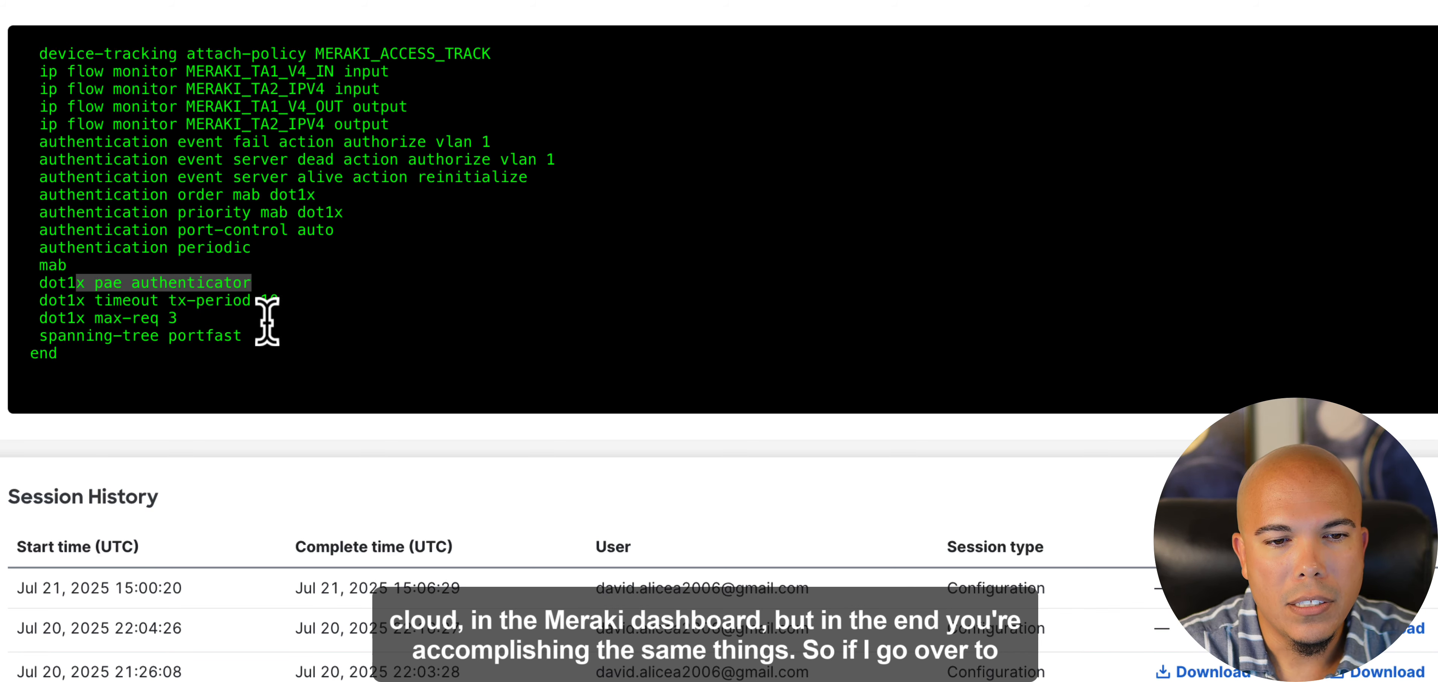
click(252, 294)
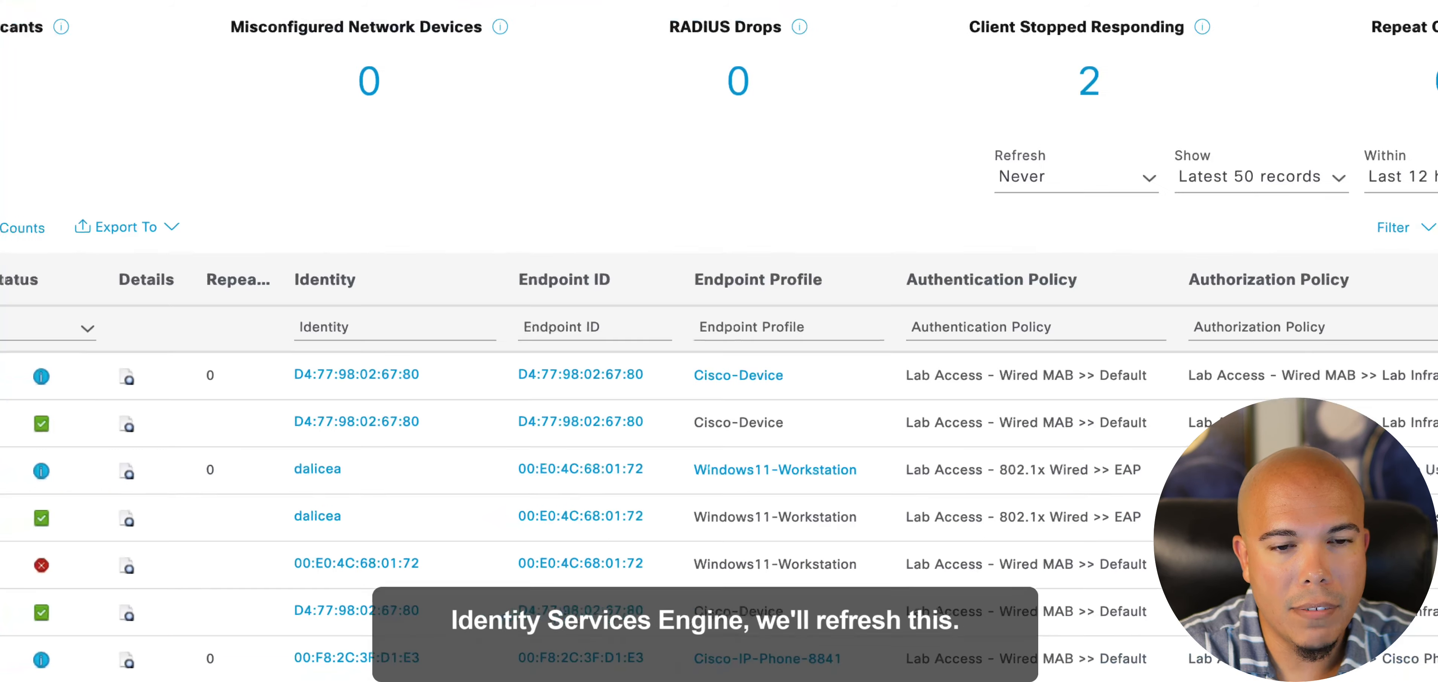
- Switch to Cisco Identity Services Engine, refresh the RADIUS live logs and check which authentication policy the wired endpoints match
click(57, 268)
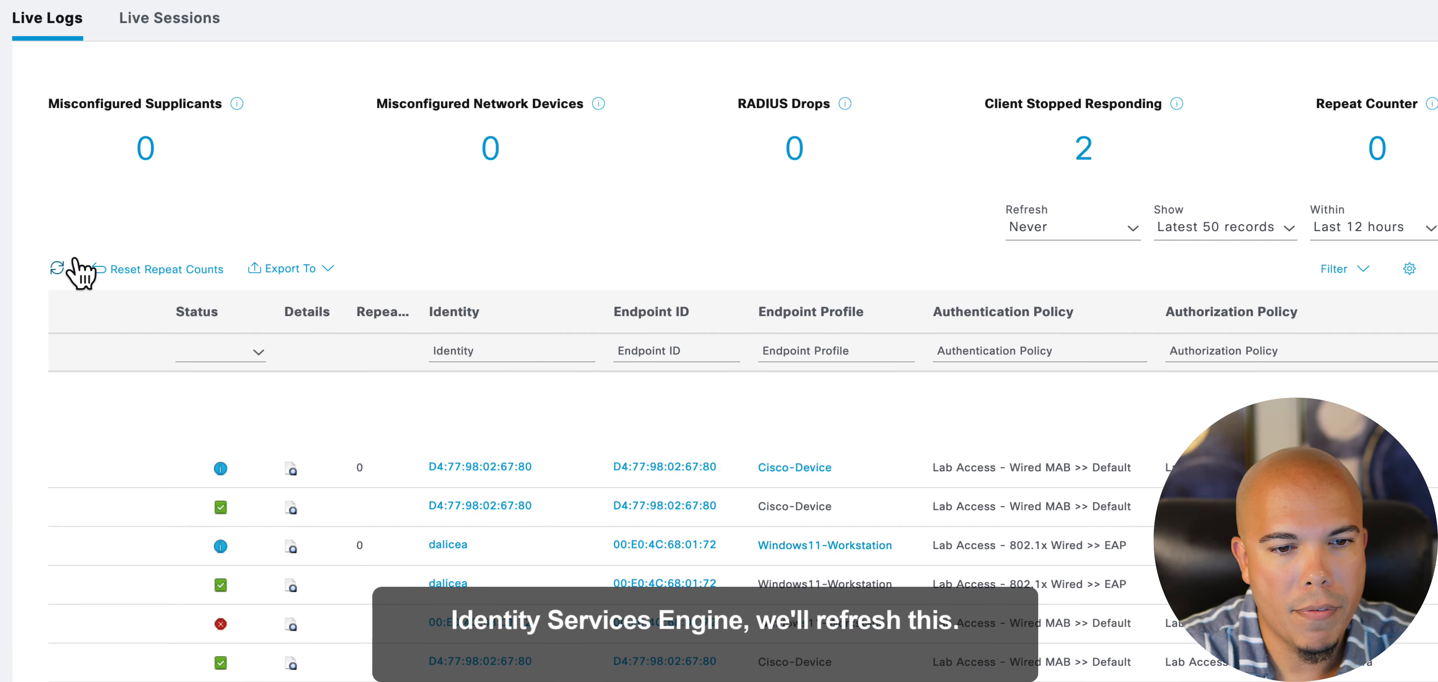
scroll(513, 235, down, 2)
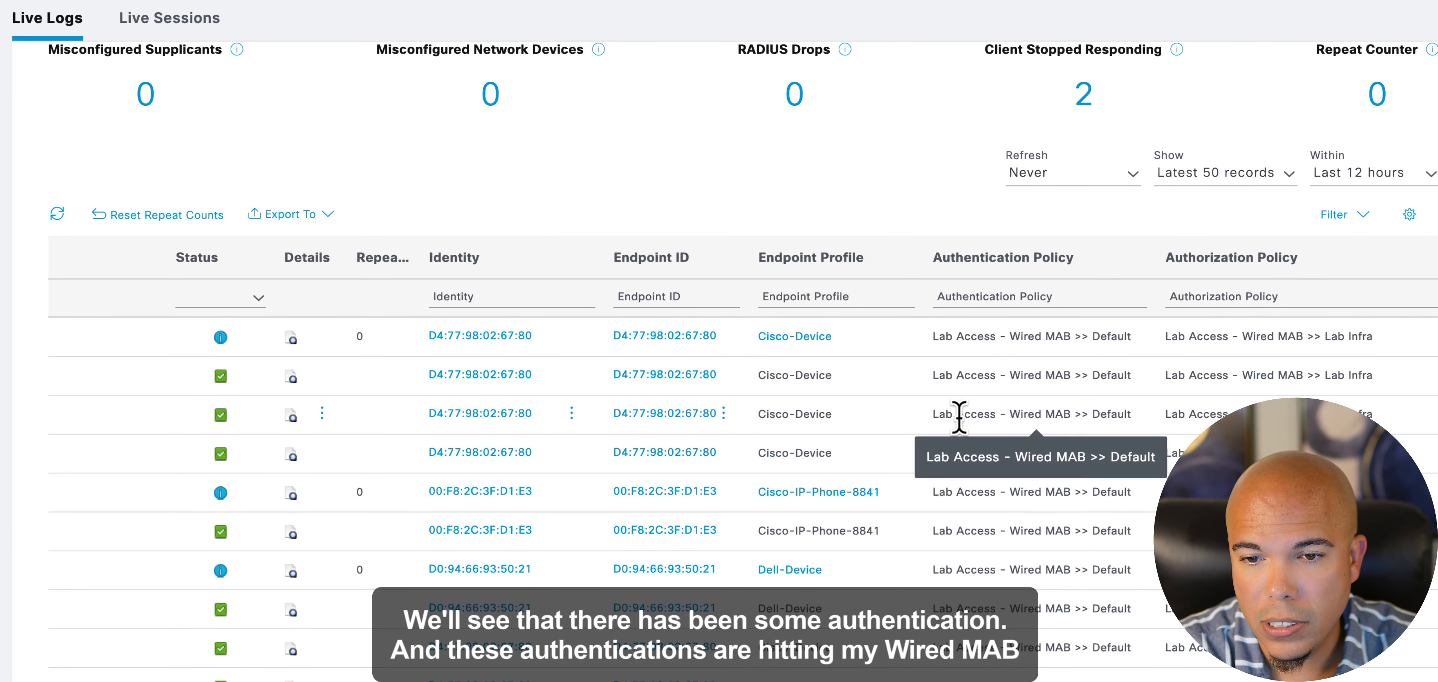
mouse_move(933, 414)
mouse_down()
mouse_move(1072, 414)
mouse_move(936, 416)
mouse_up()
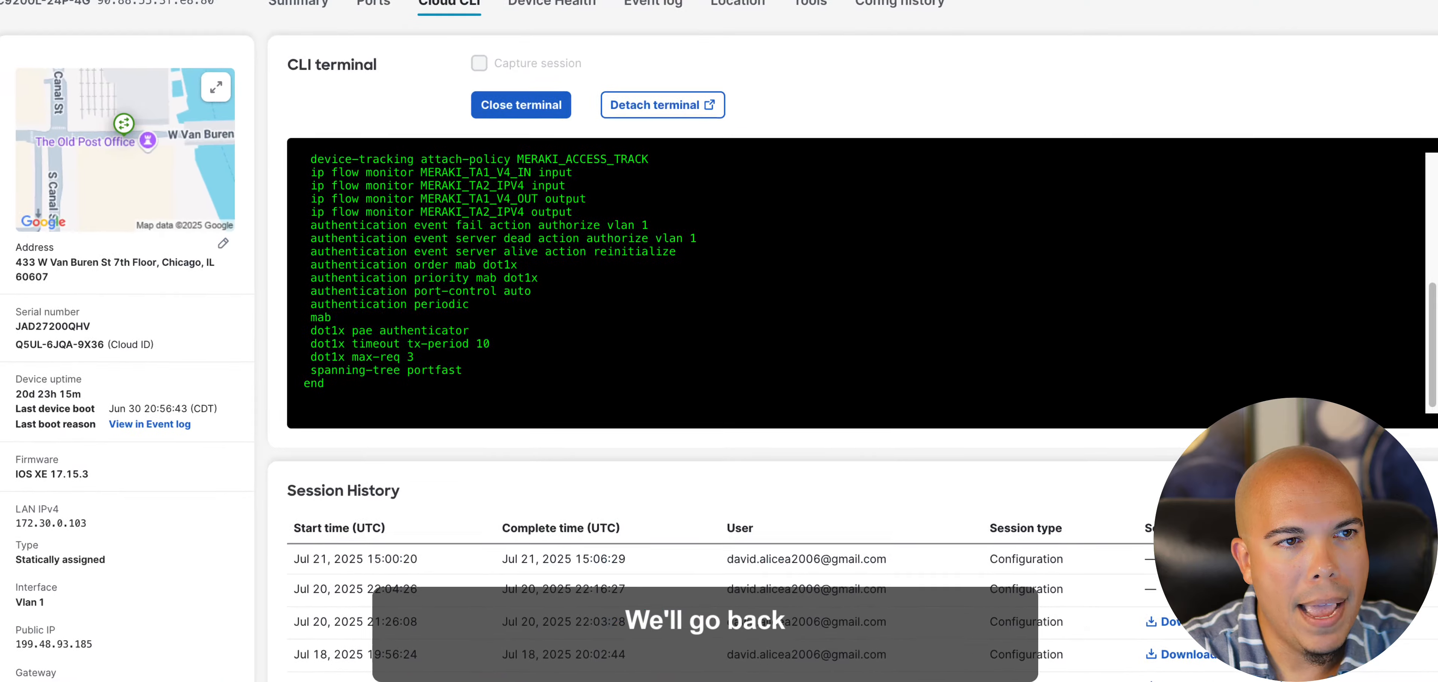
- Return to the Meraki dashboard, open the DAVNET-Lab-Access switch from the switches list and show the details of port 3
mouse_move(112, 310)
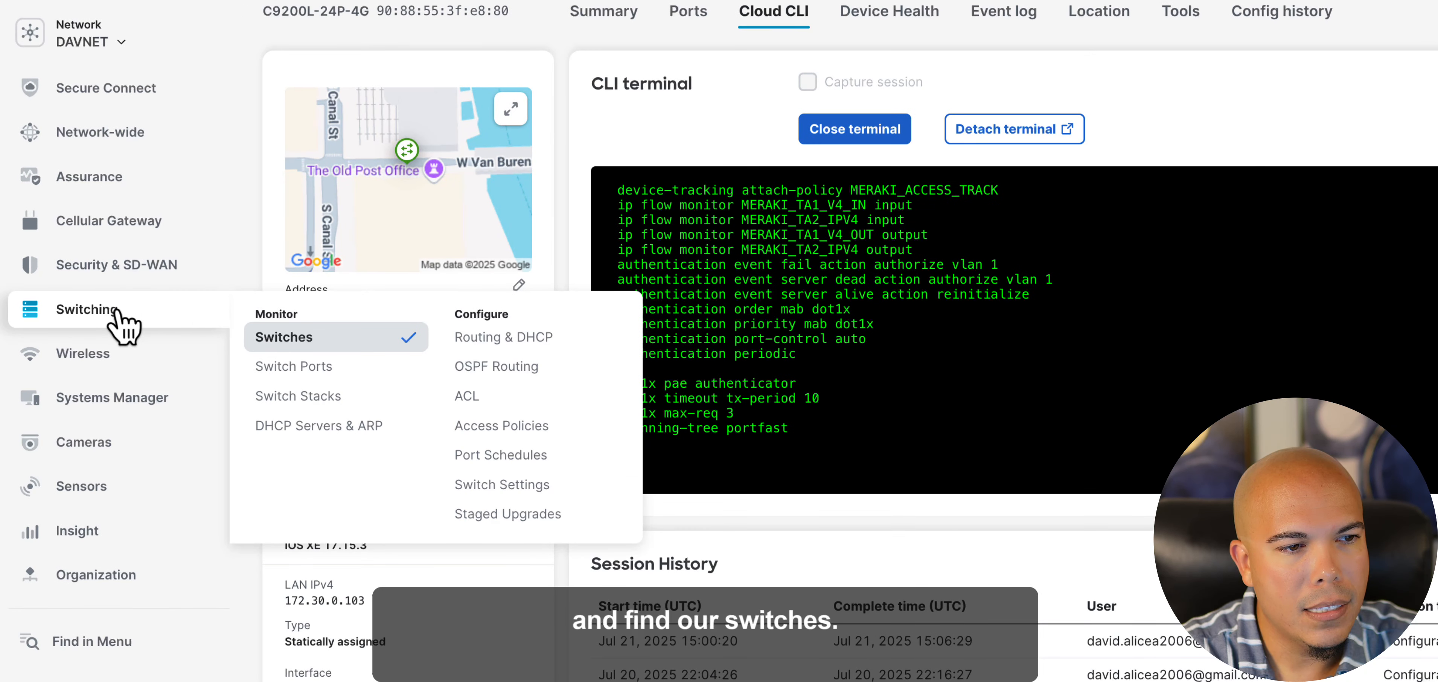
click(289, 337)
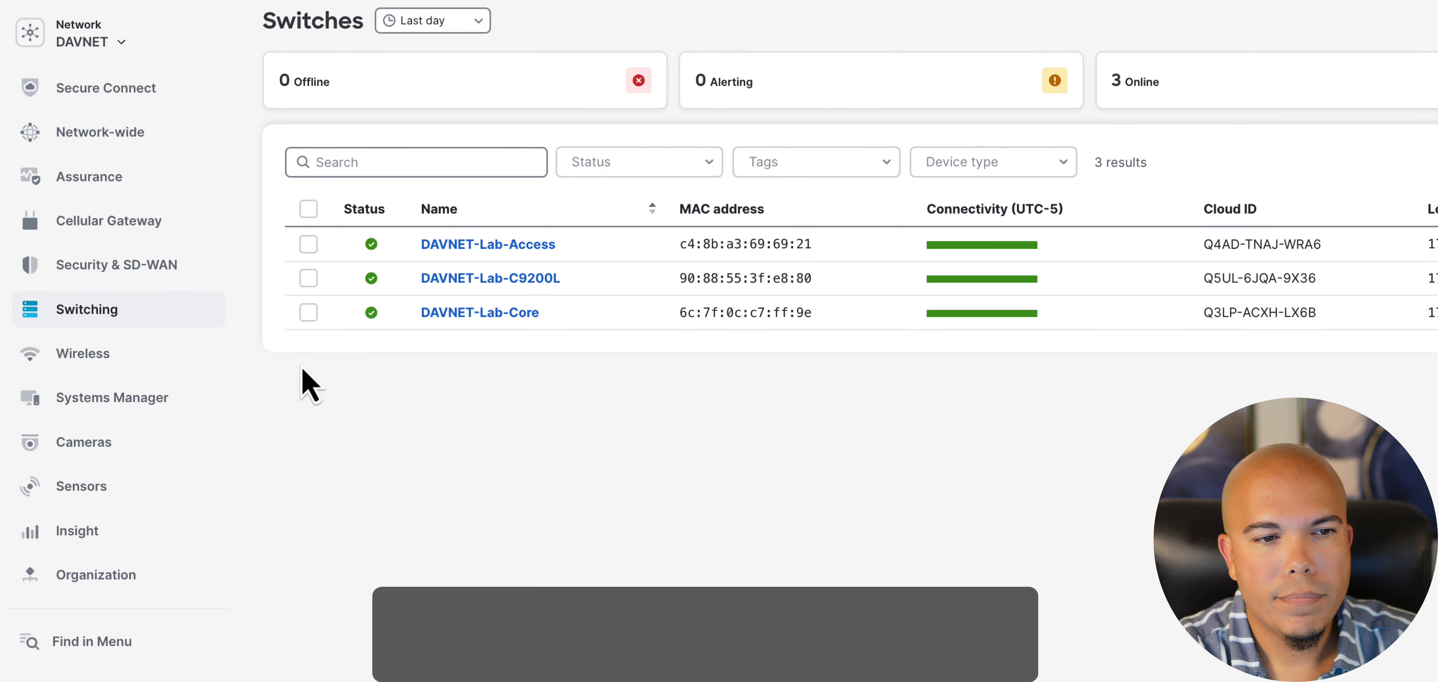
click(488, 247)
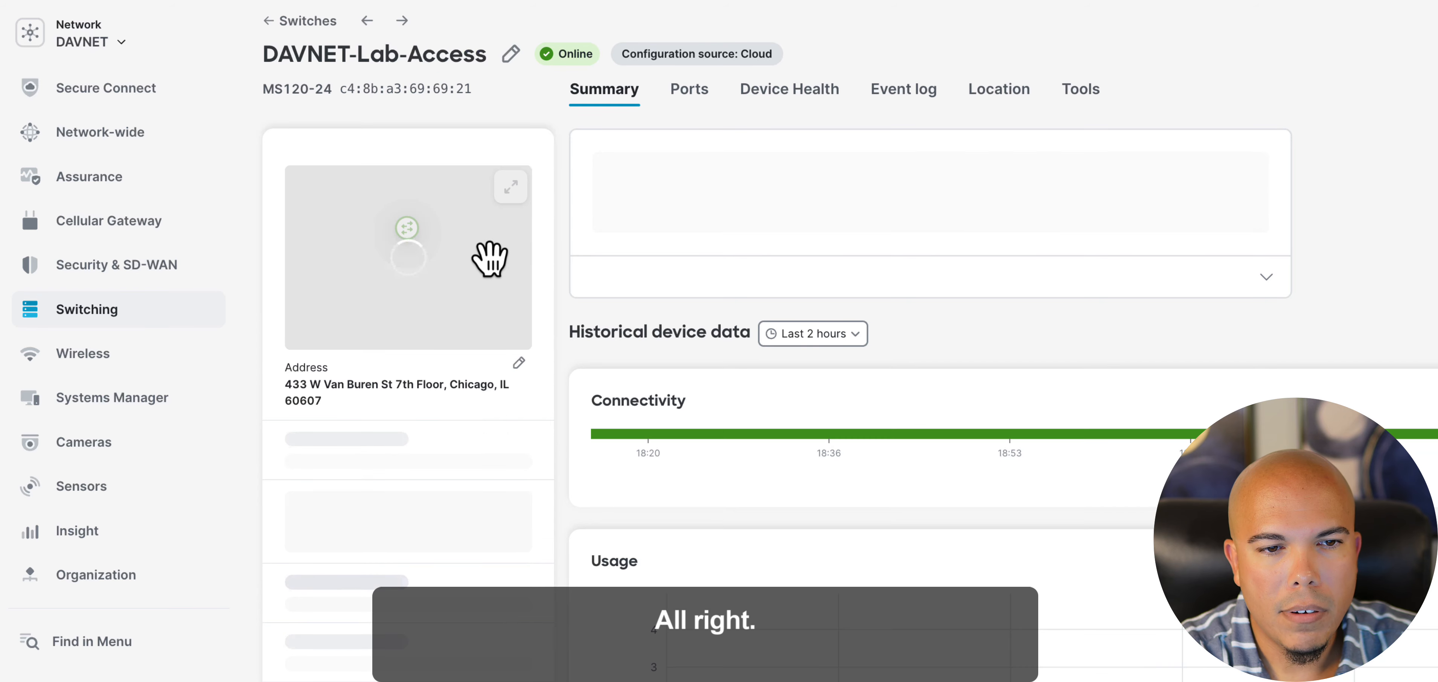
mouse_move(607, 212)
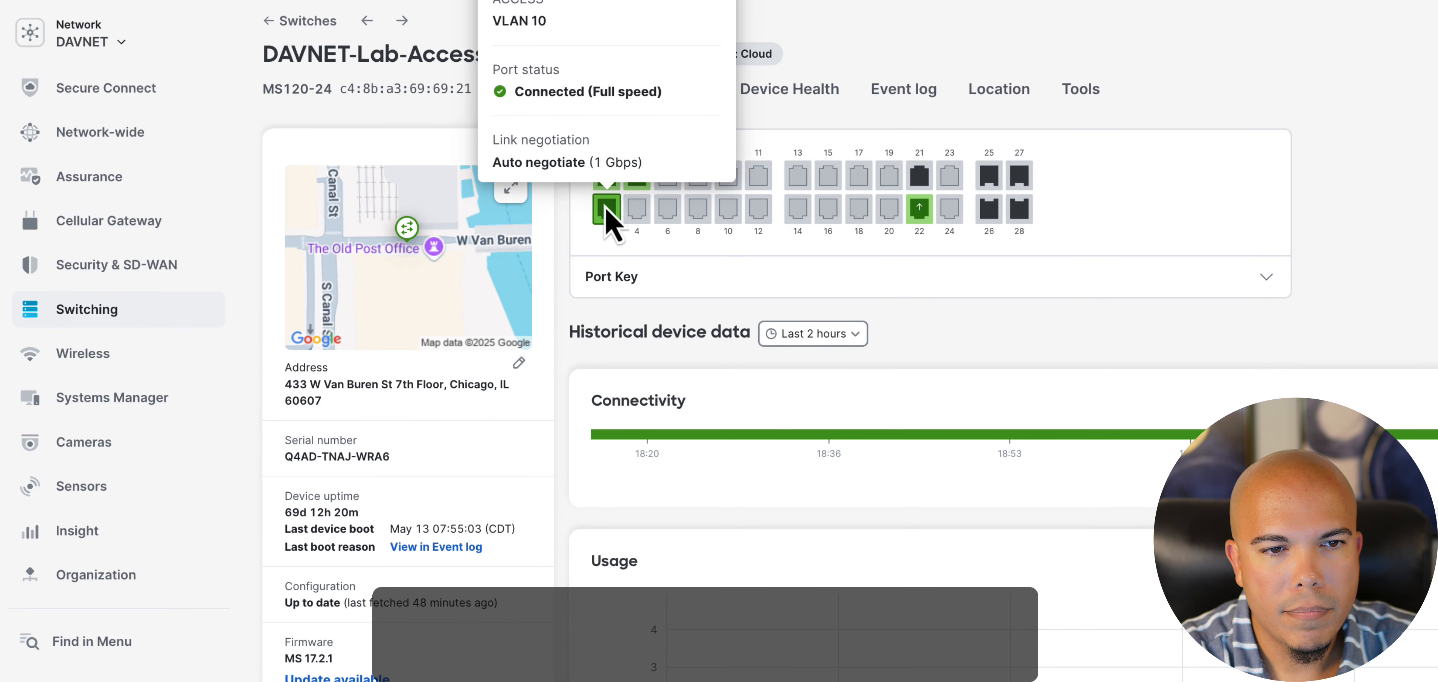
click(637, 179)
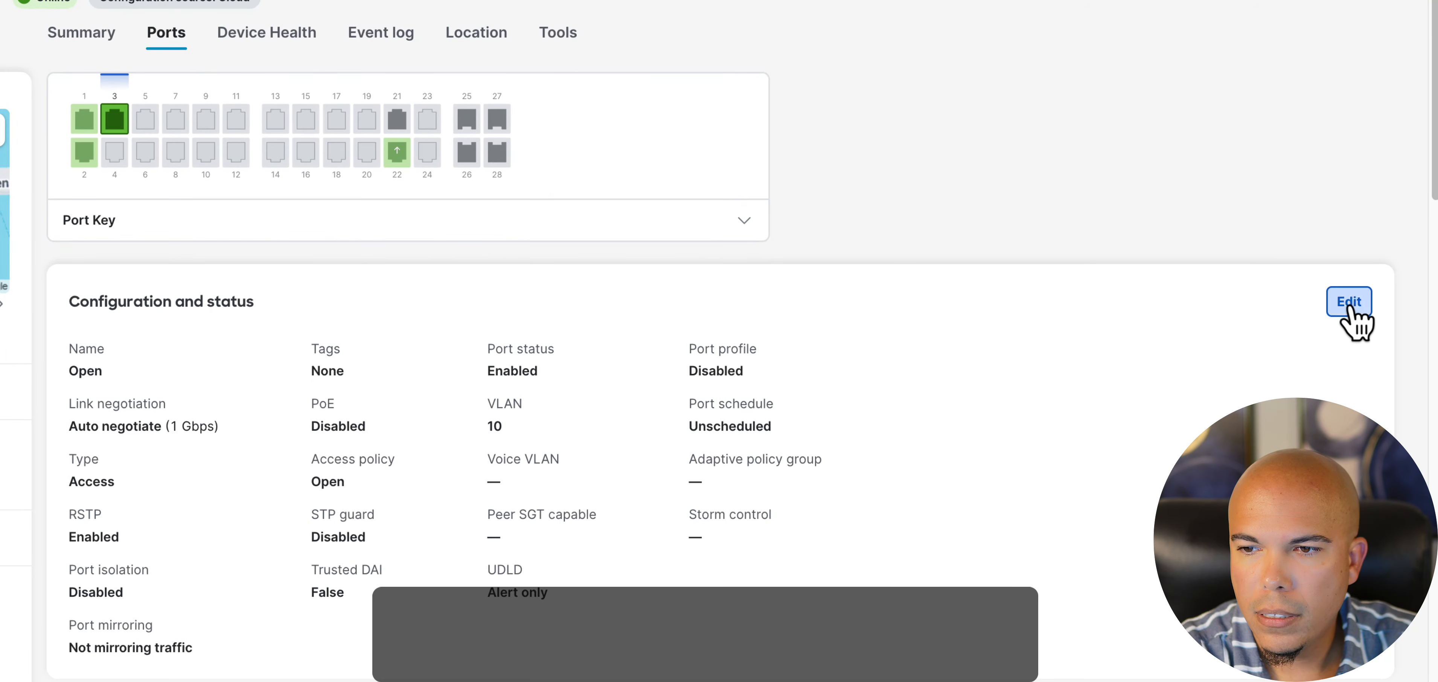
- Edit port 3 to use the DAVNET-USER-ACCESSP access policy and apply the update
click(1354, 308)
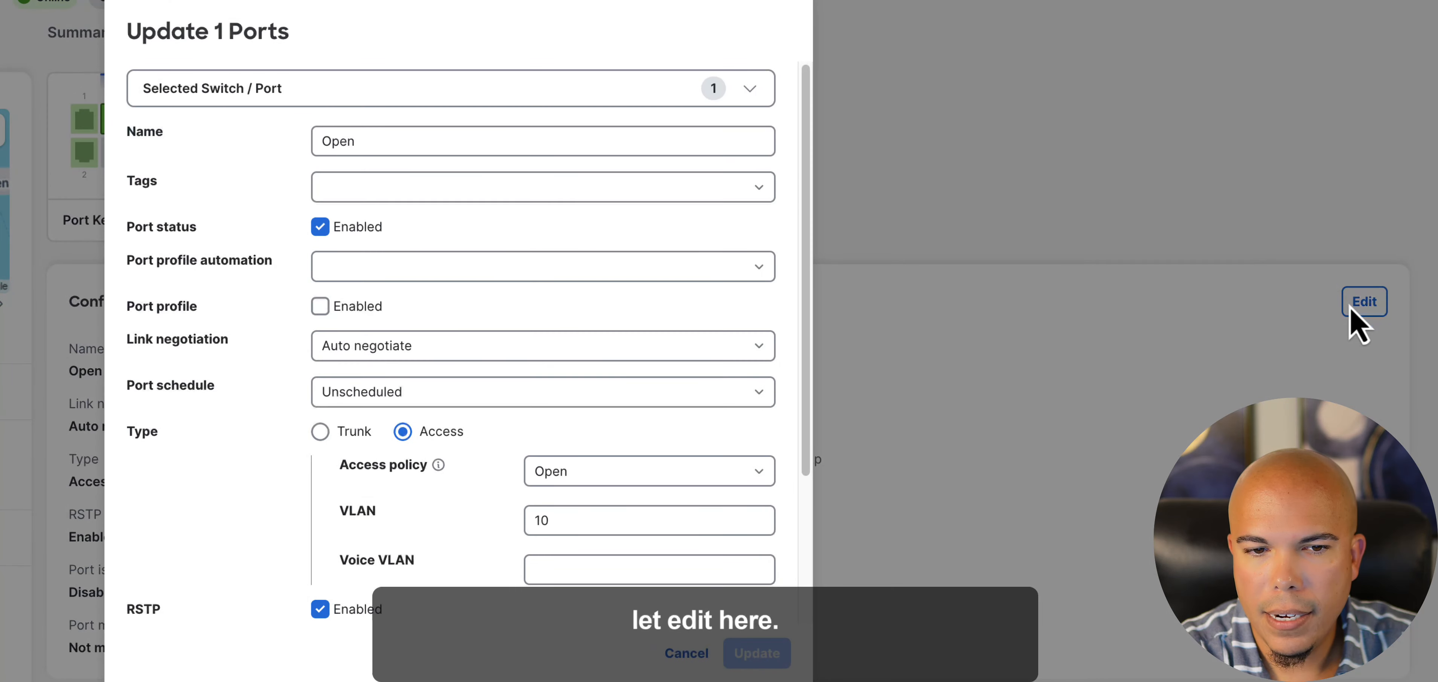
scroll(498, 259, down, 3)
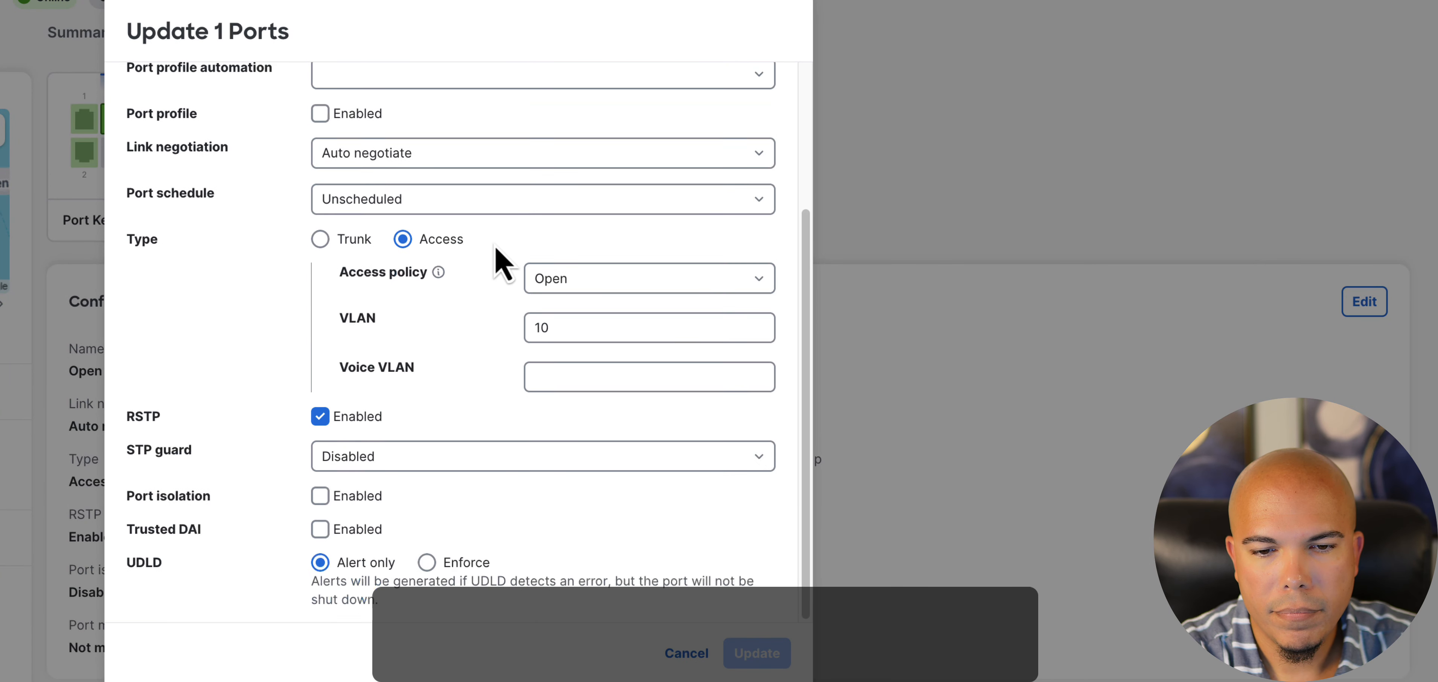
drag(342, 274, 419, 279)
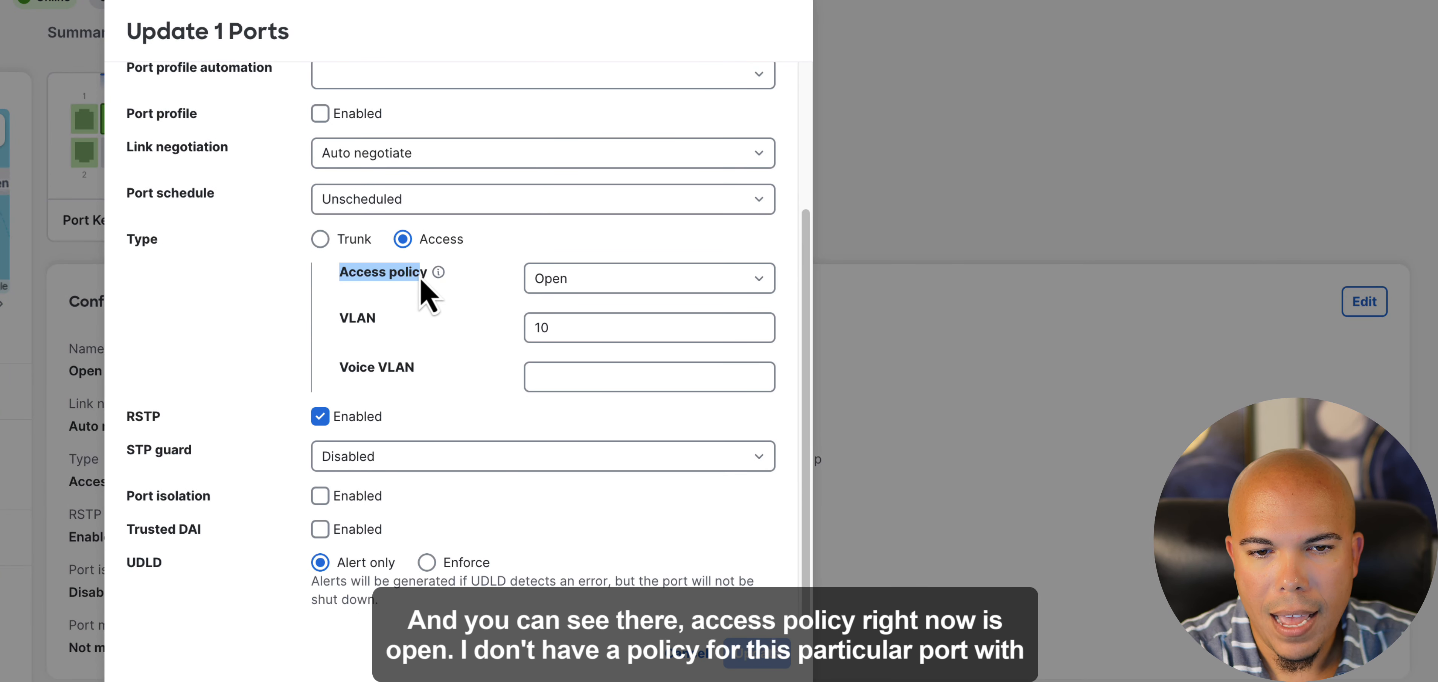
click(422, 284)
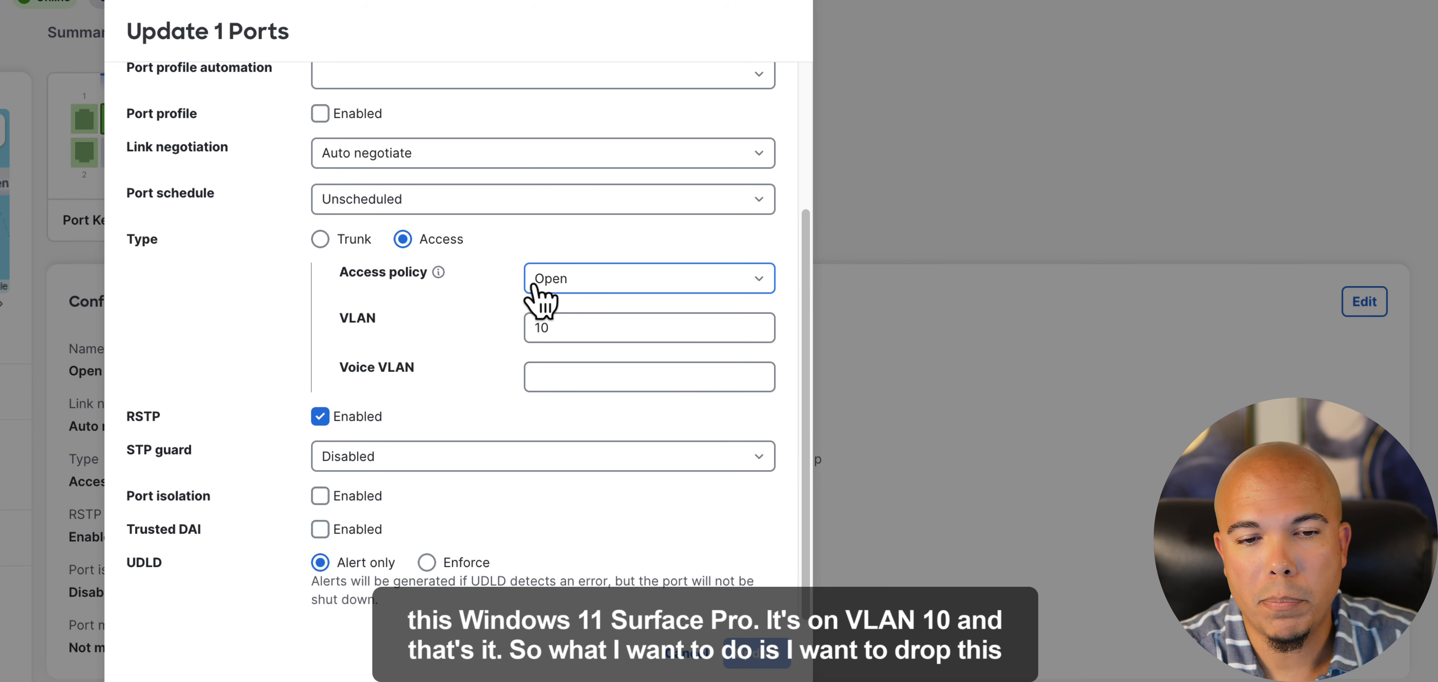
click(539, 326)
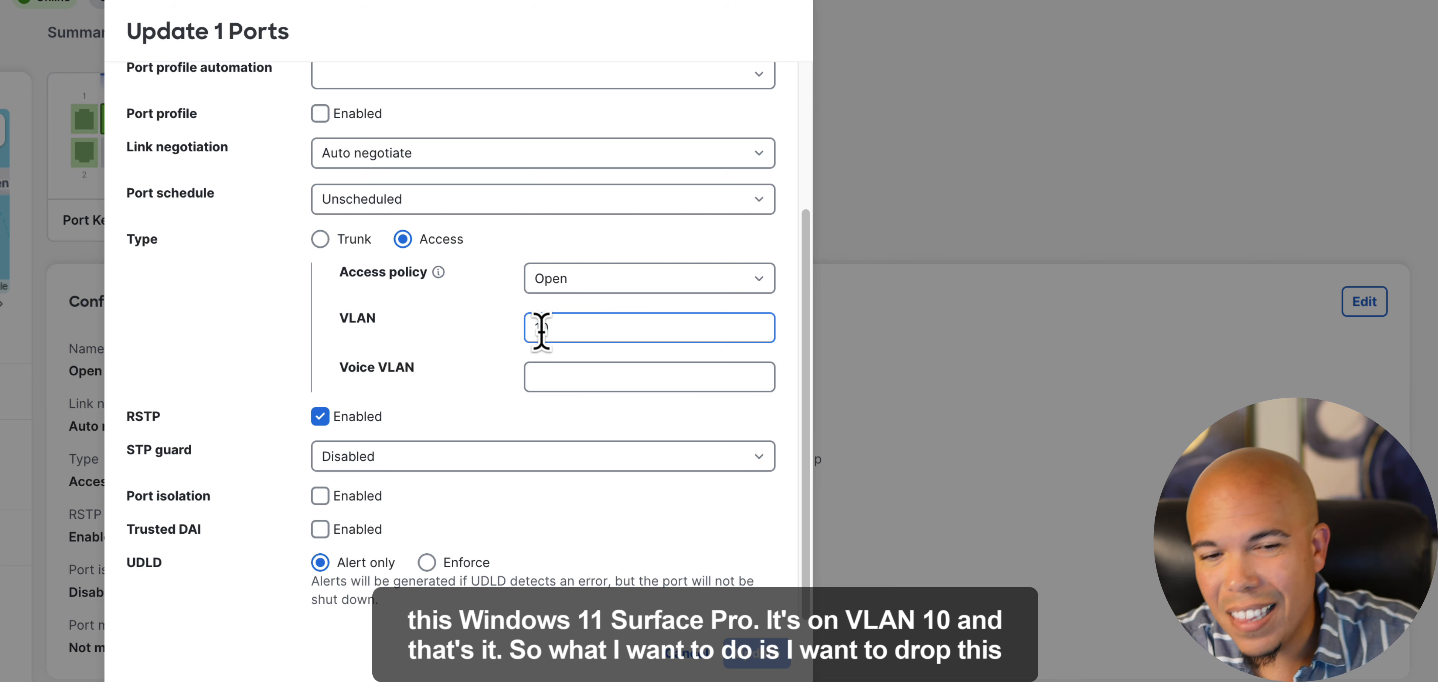
click(760, 282)
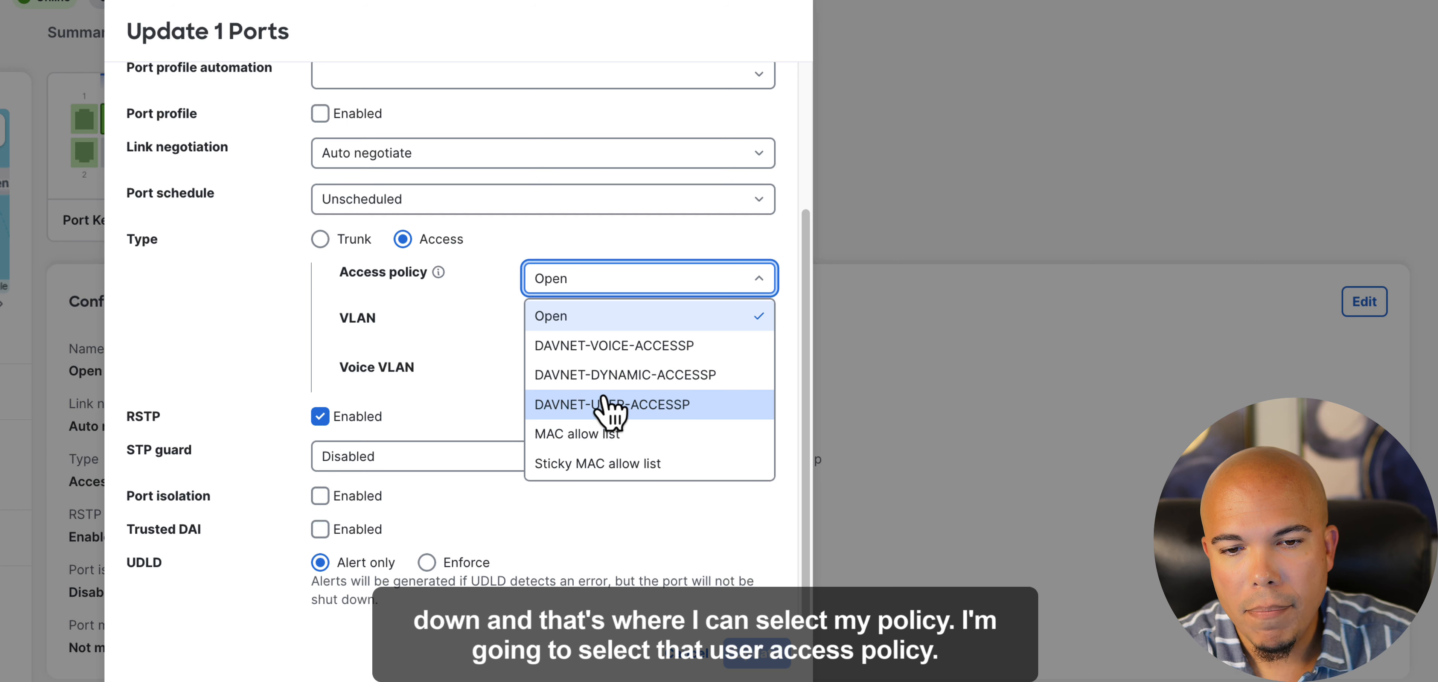
click(635, 406)
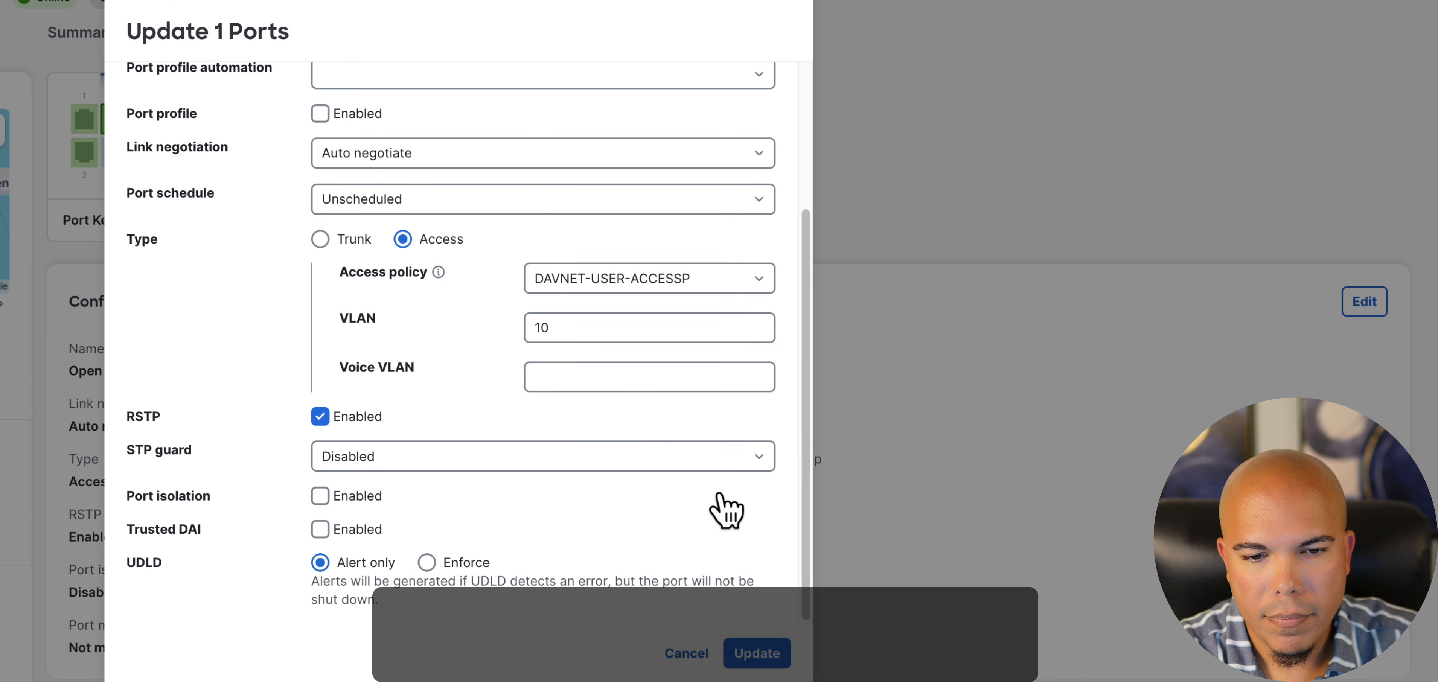
click(760, 656)
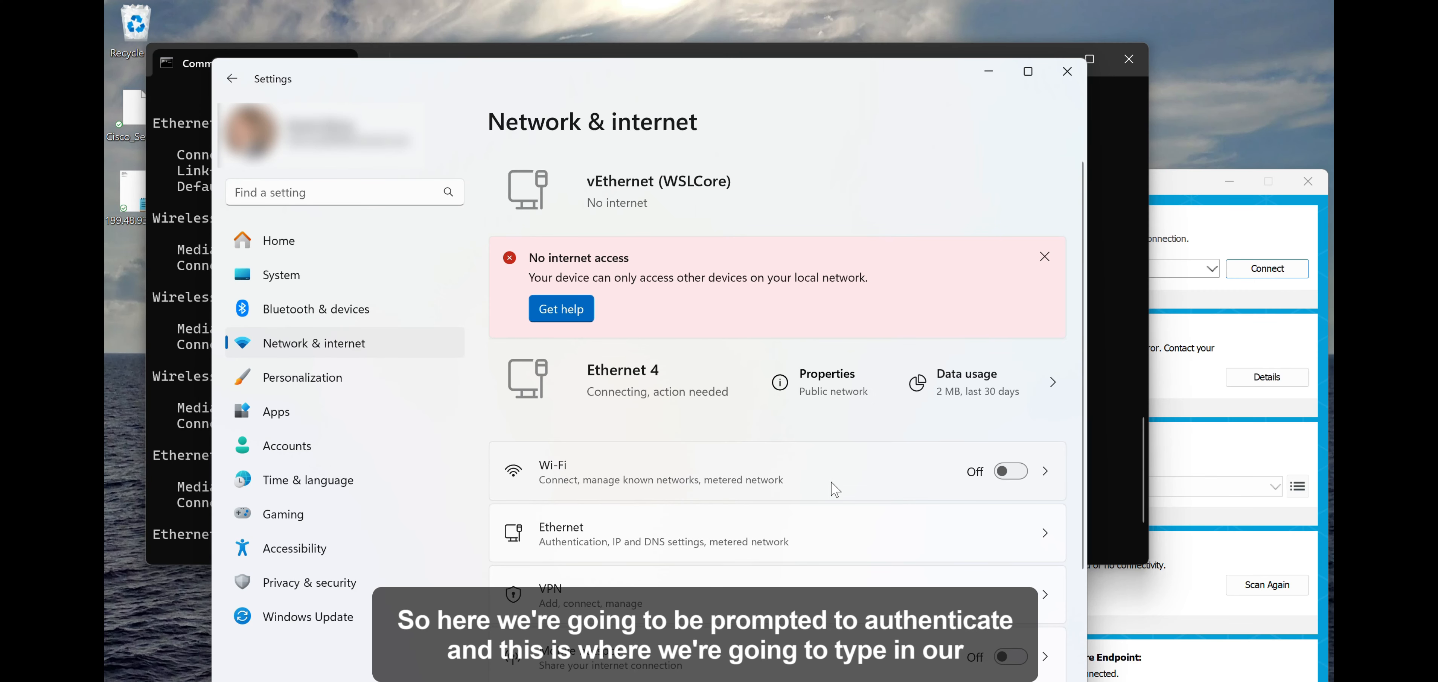
- Sign in to the wired Ethernet connection with the Active Directory user name and password
scroll(835, 490, down, 2)
click(831, 469)
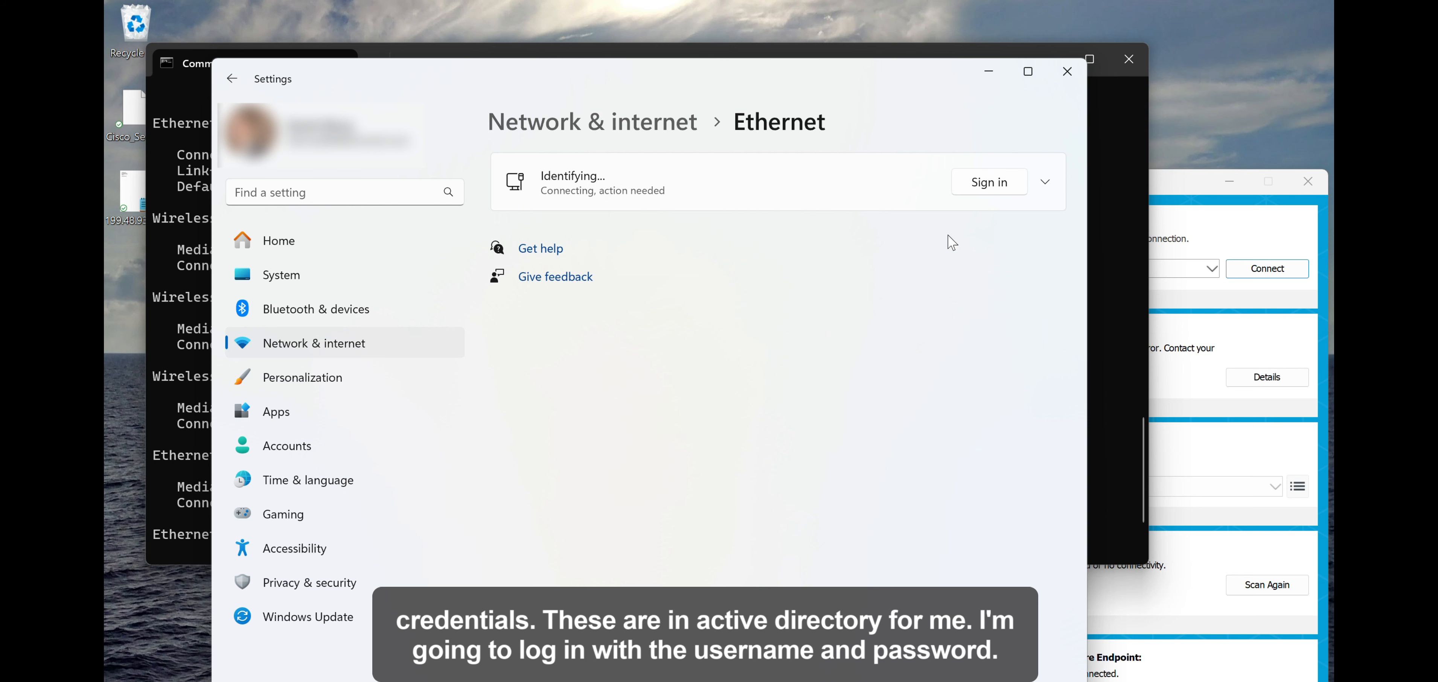
click(982, 180)
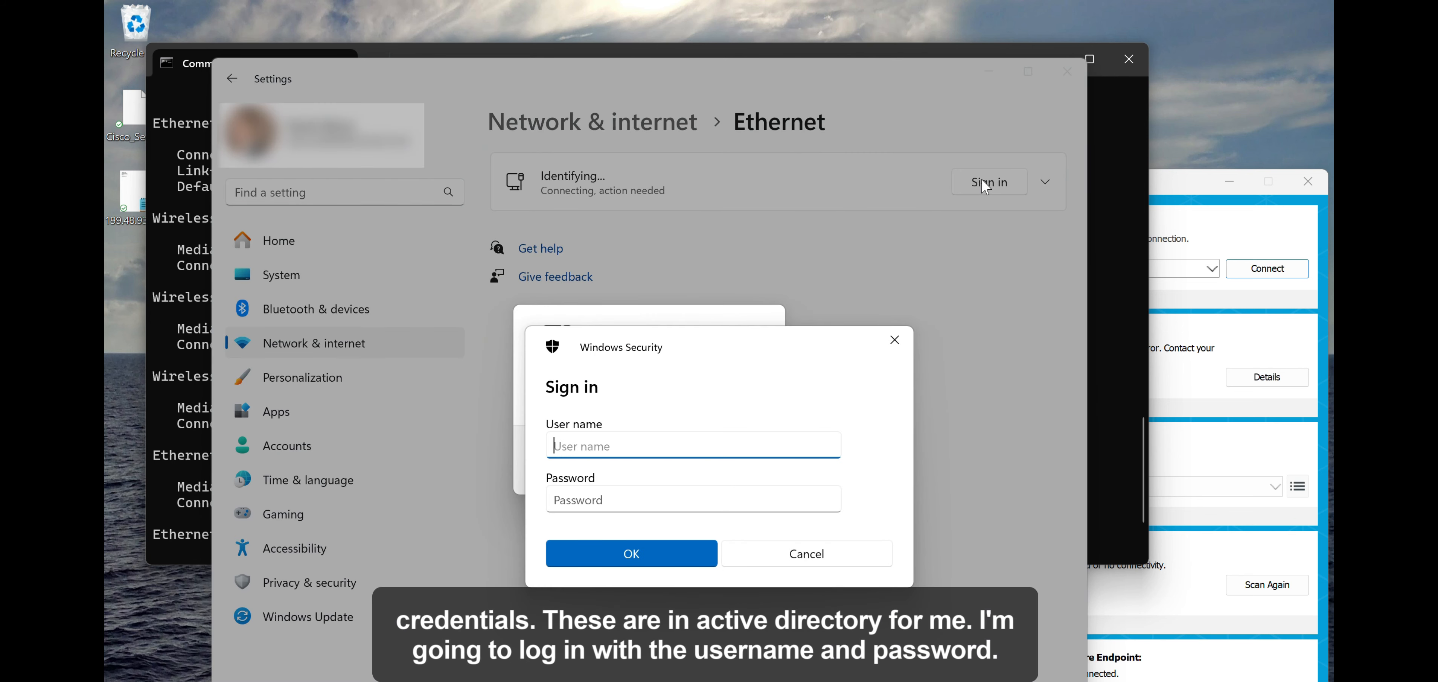
key(Tab)
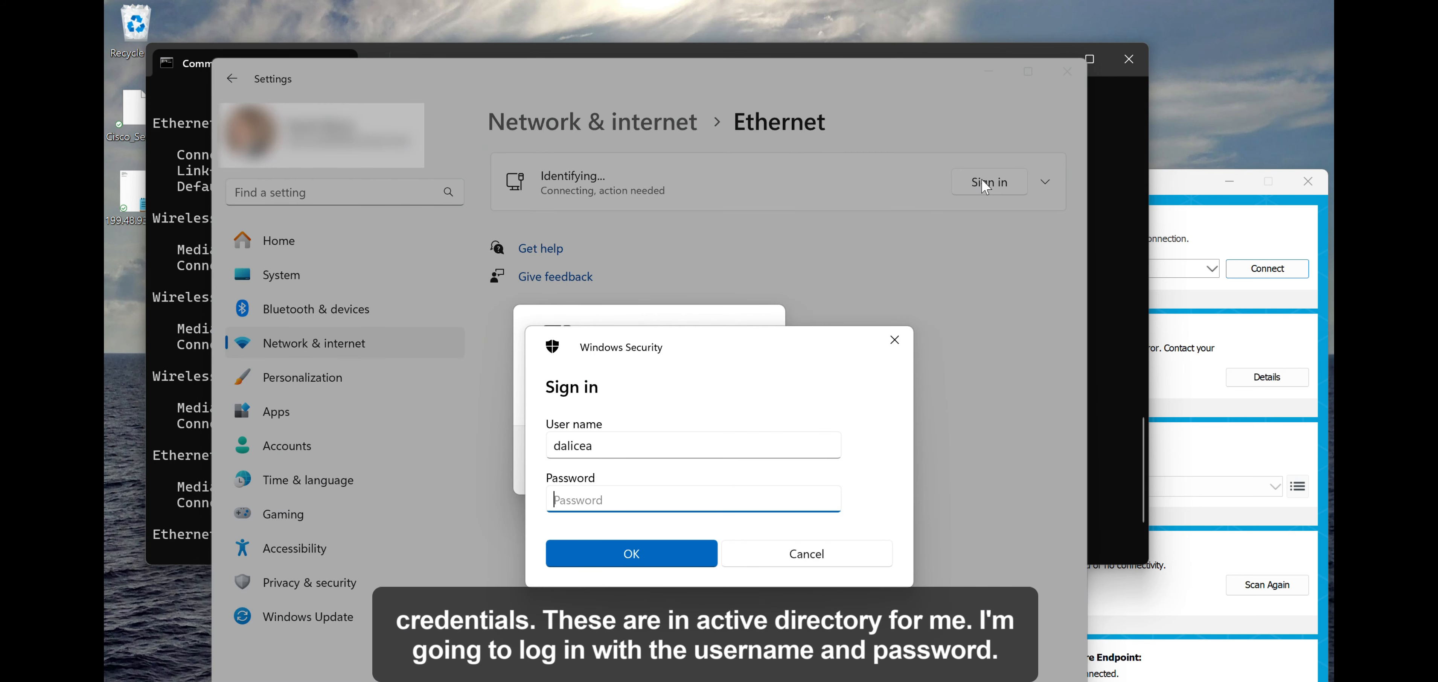
text(••••••)
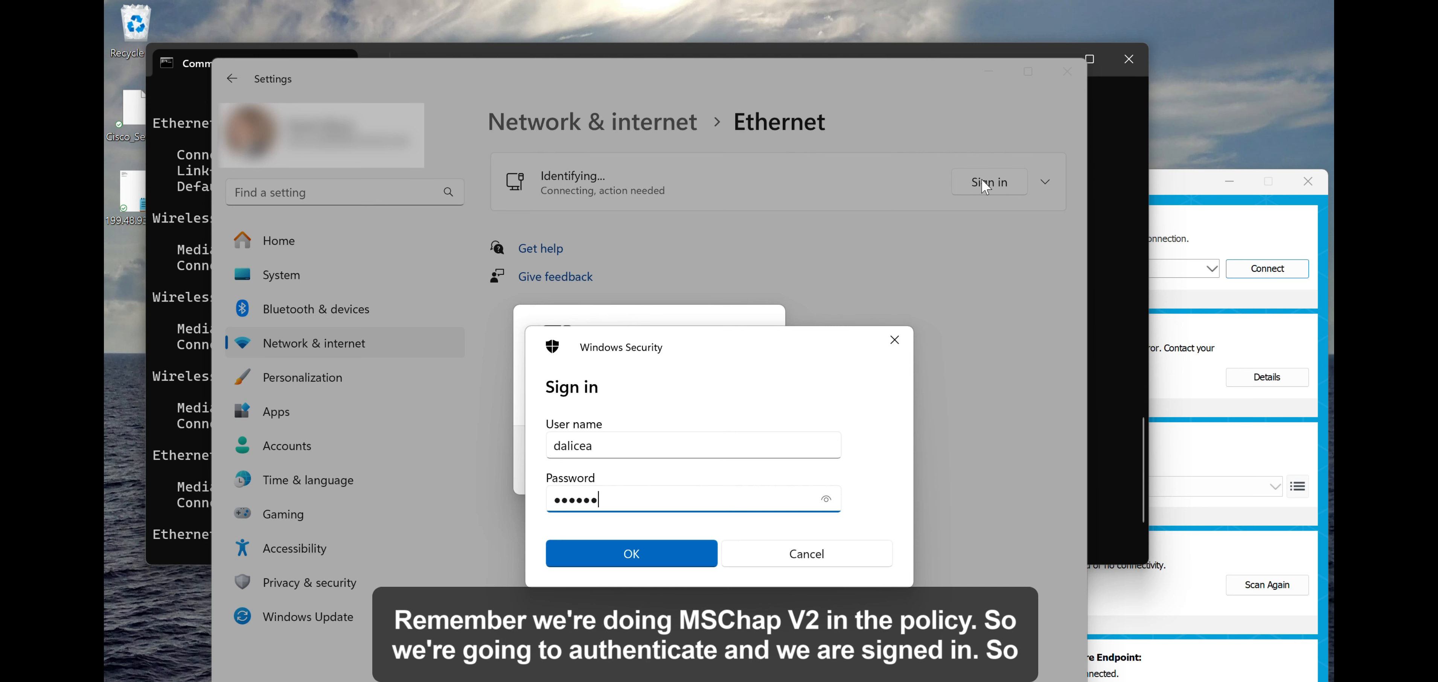
text(••)
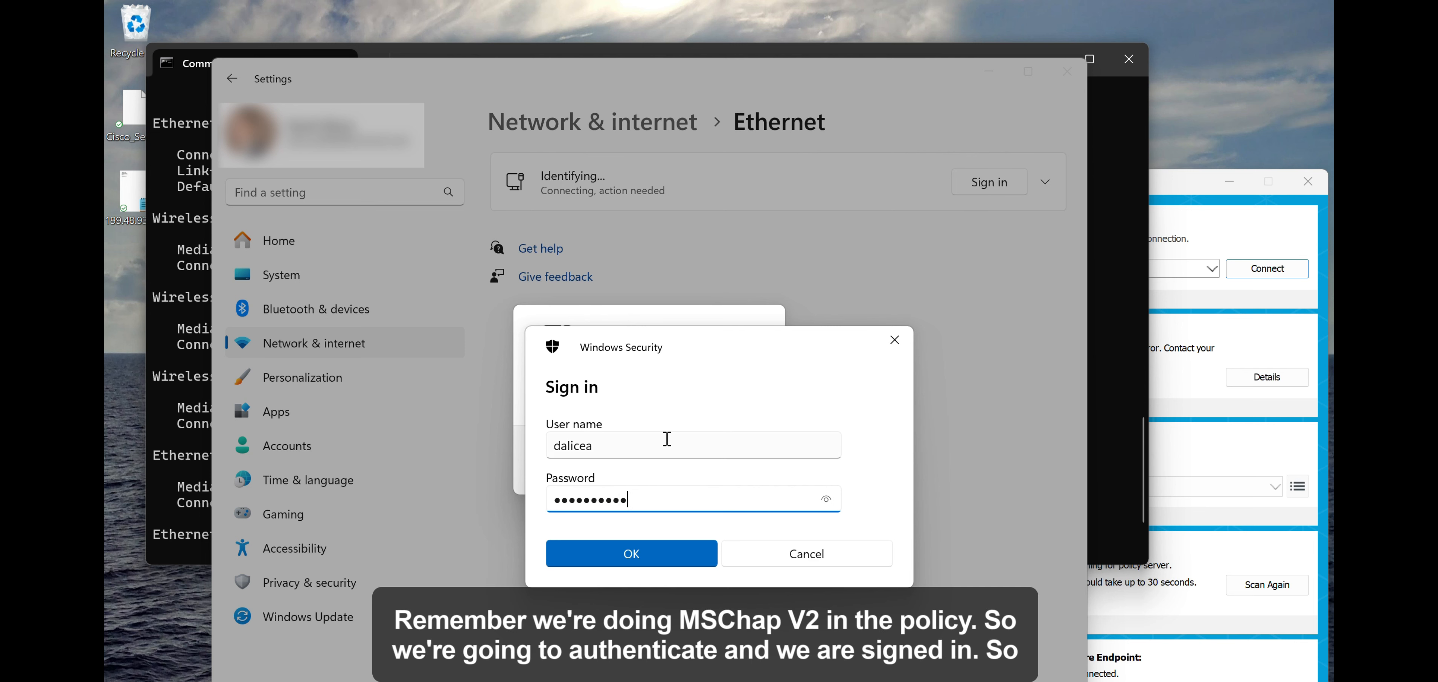
click(613, 538)
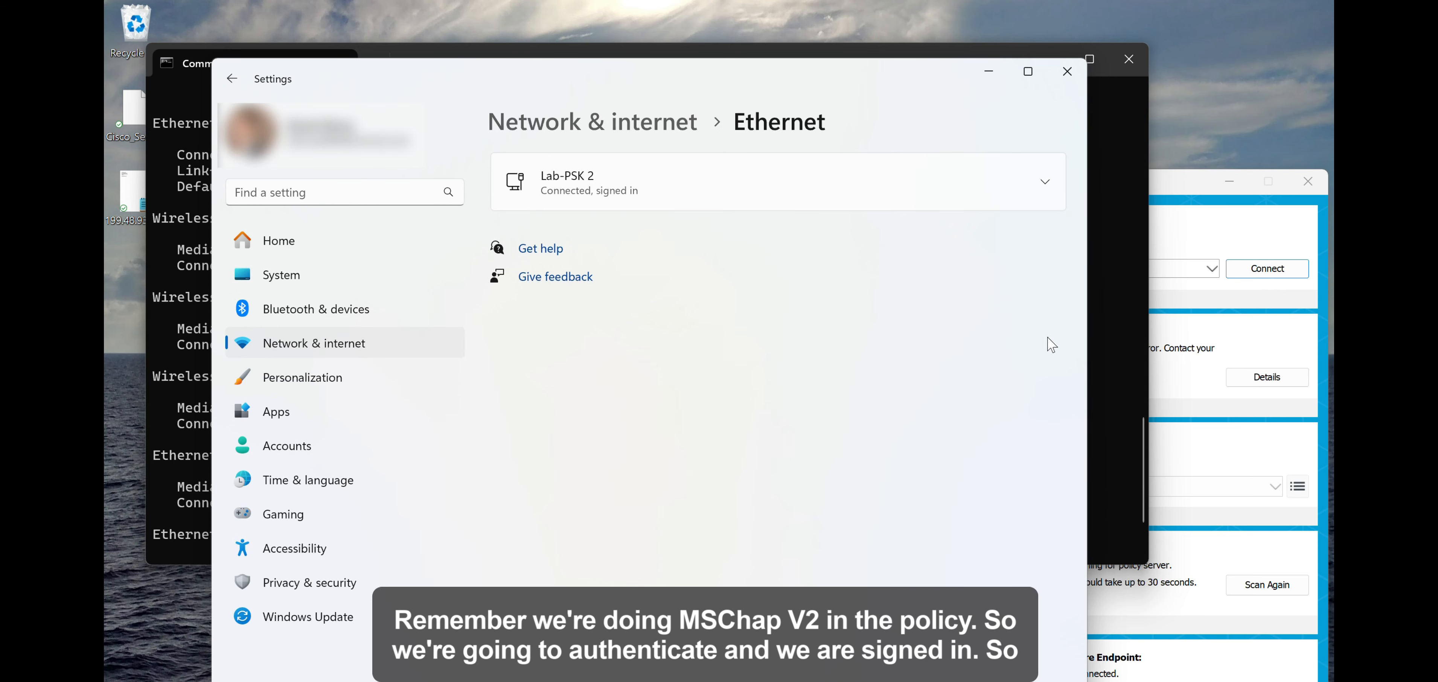
- Switch to Command Prompt, rerun ipconfig and check the IPv4 address, subnet mask and gateway of the Ethernet 4 adapter
click(1100, 353)
key(Up)
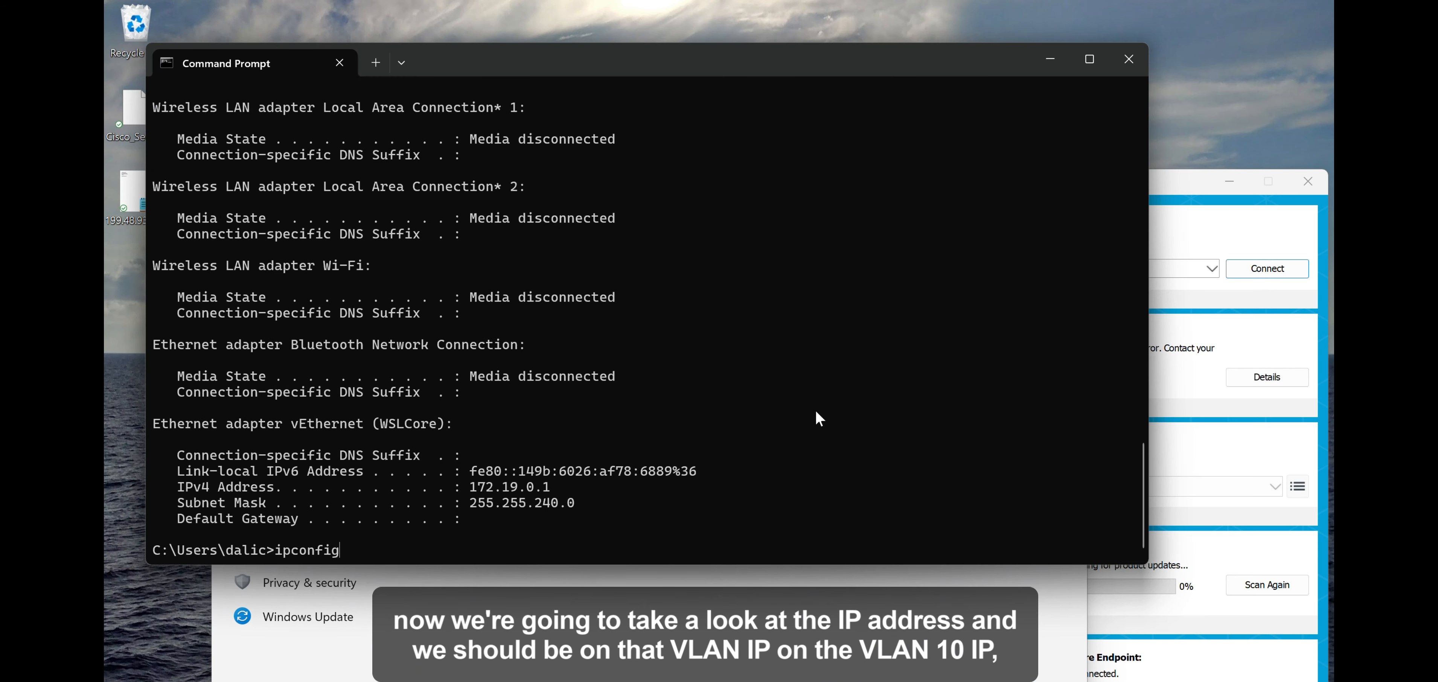
key(Return)
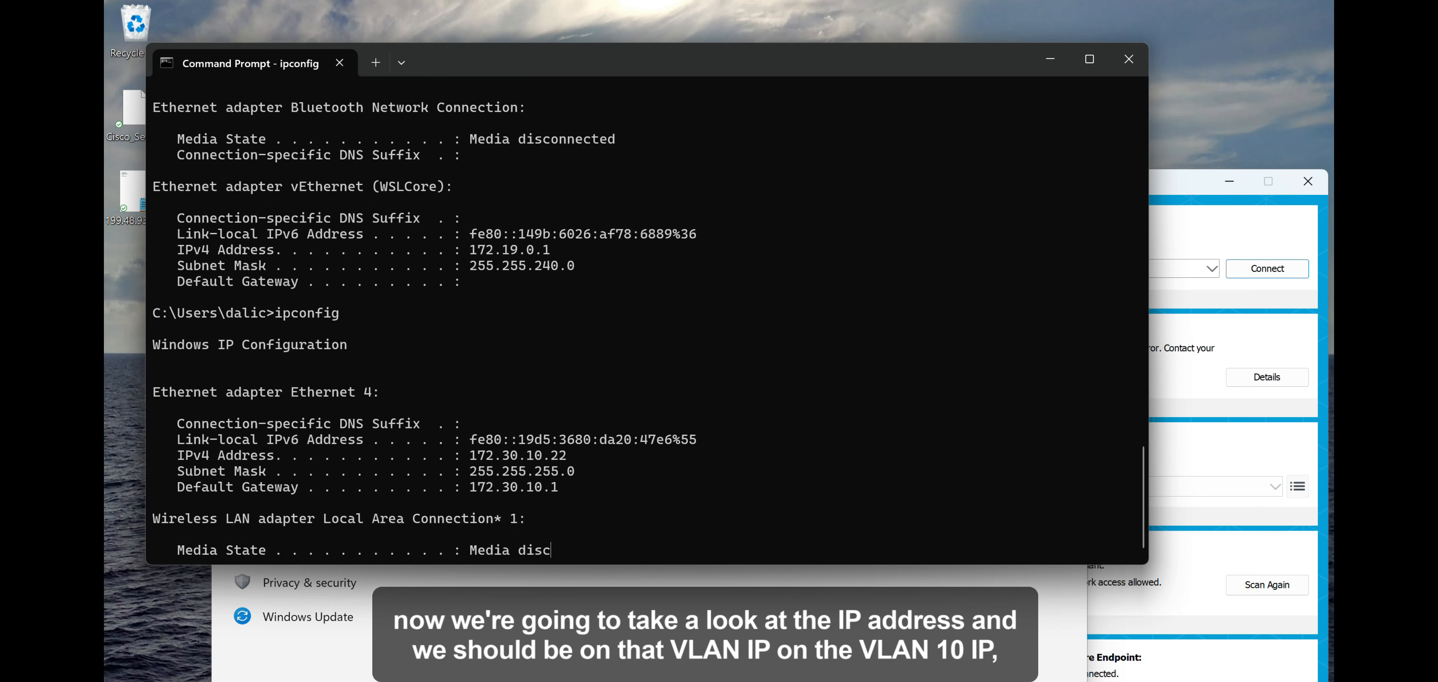
scroll(802, 408, up, 3)
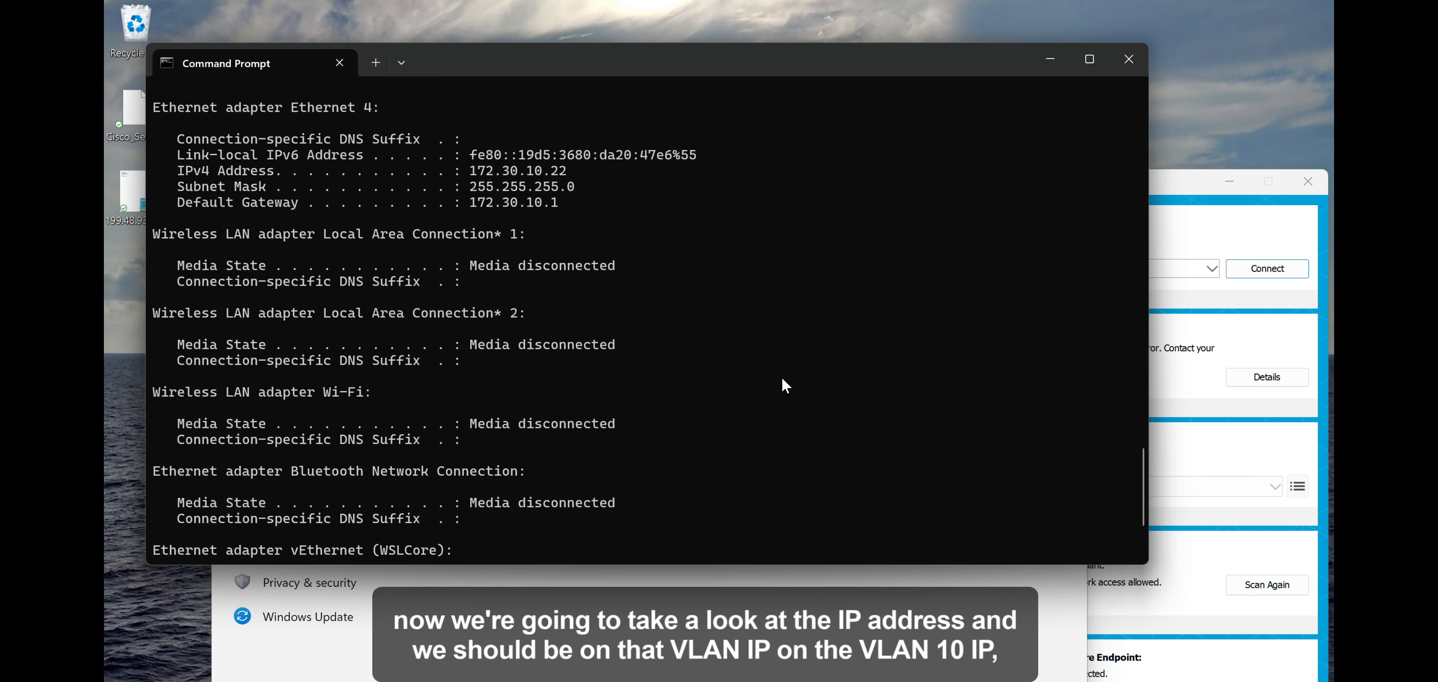
drag(569, 222, 166, 137)
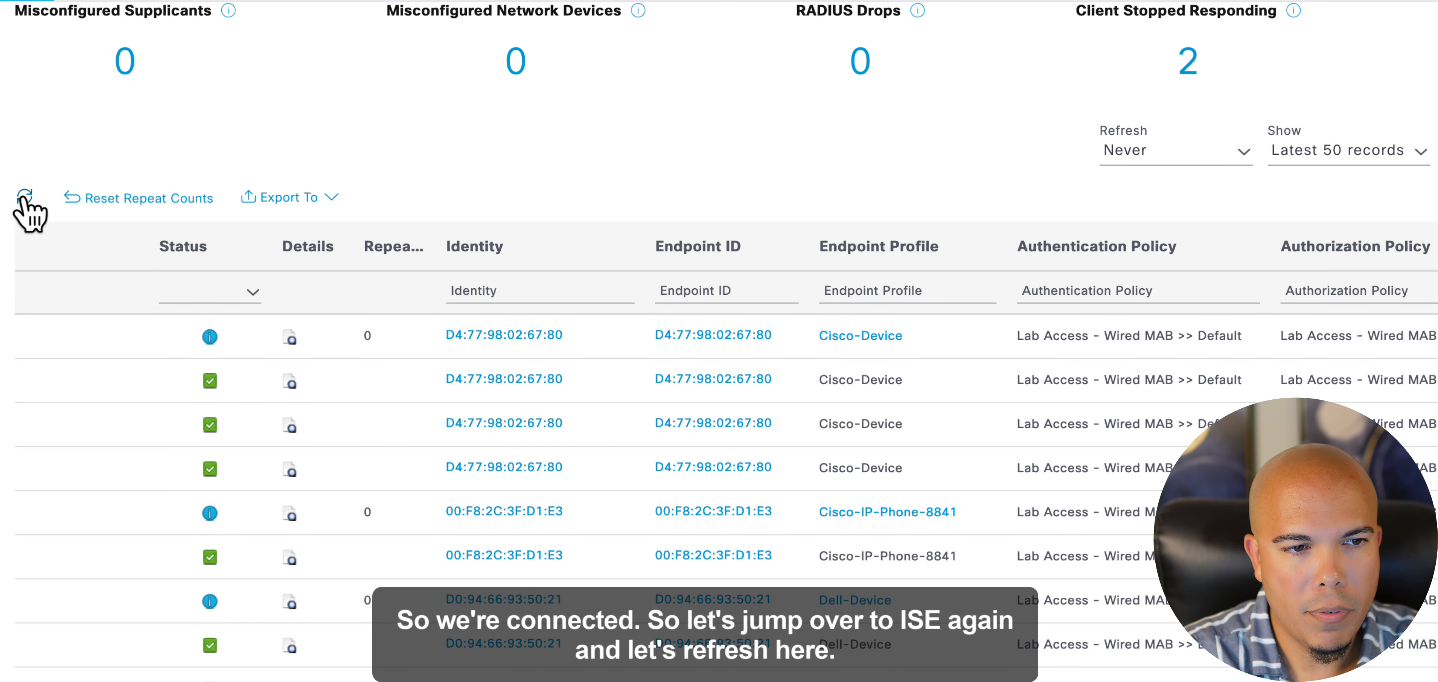
- Switch to Cisco Identity Services Engine, refresh the RADIUS live logs and open the detail report of the workstation's successful 802.1X authentication
click(25, 197)
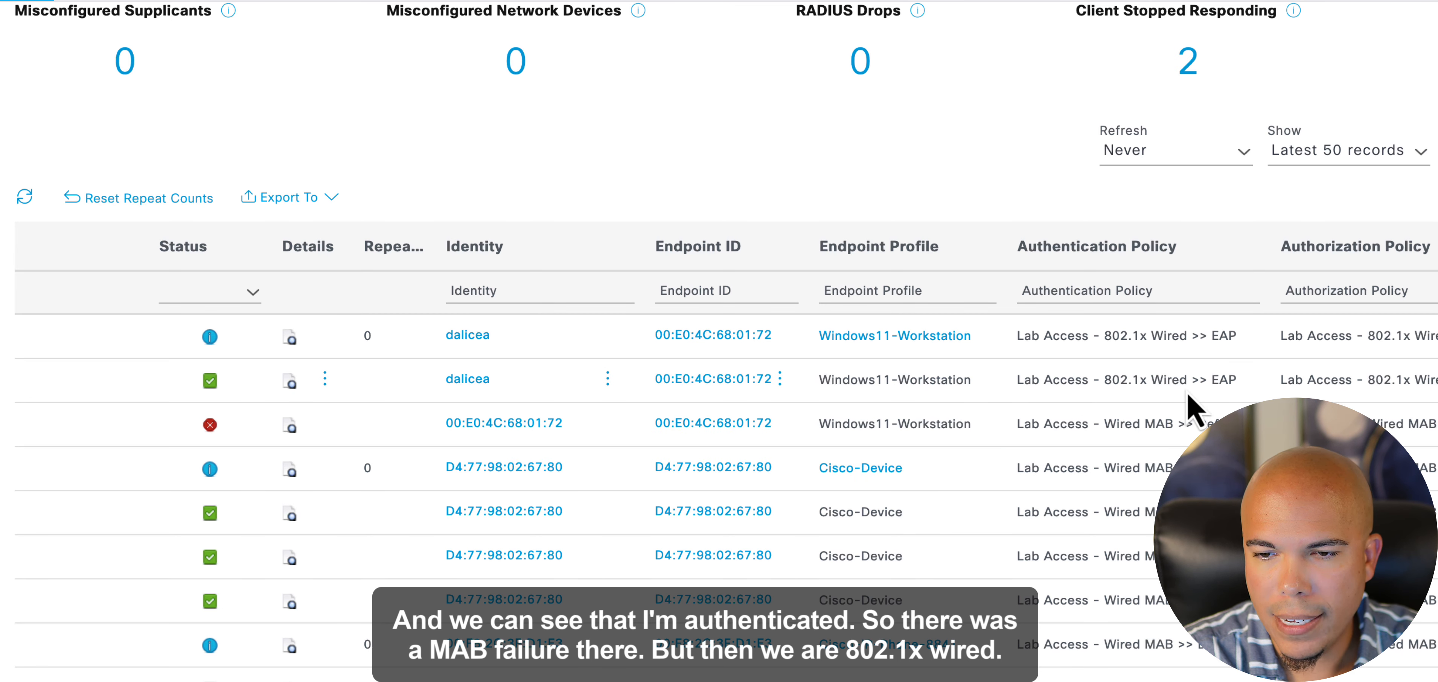
click(290, 384)
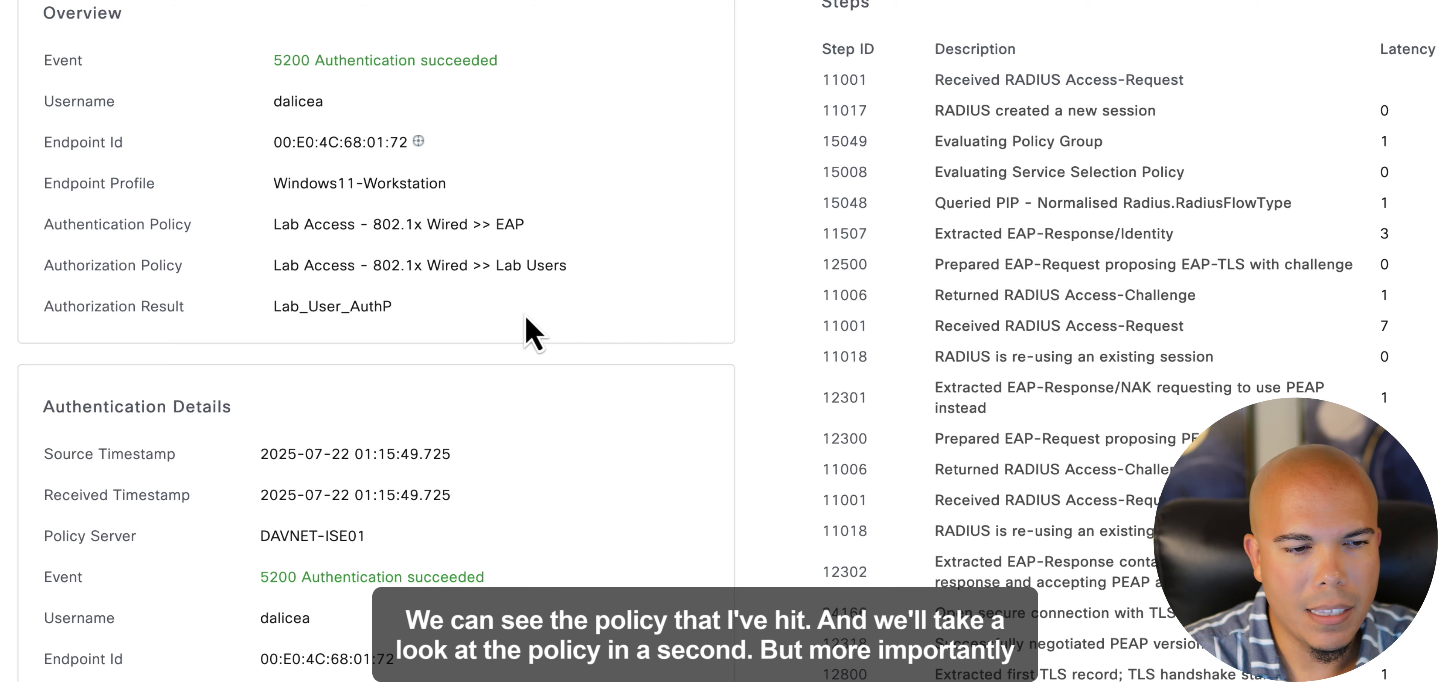
scroll(525, 316, down, 1)
scroll(496, 458, down, 1)
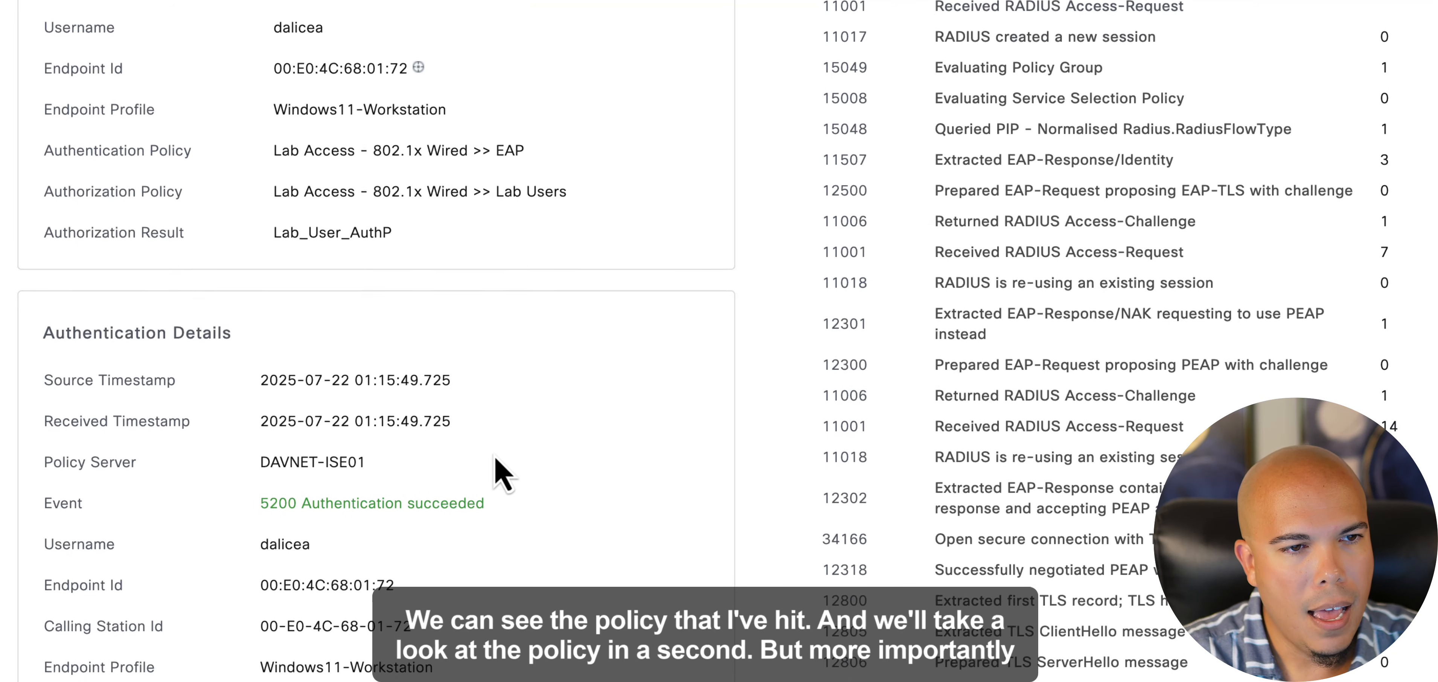
- Examine the report's Authentication Details, checking the identity store, authentication method and authentication protocol
scroll(496, 459, down, 8)
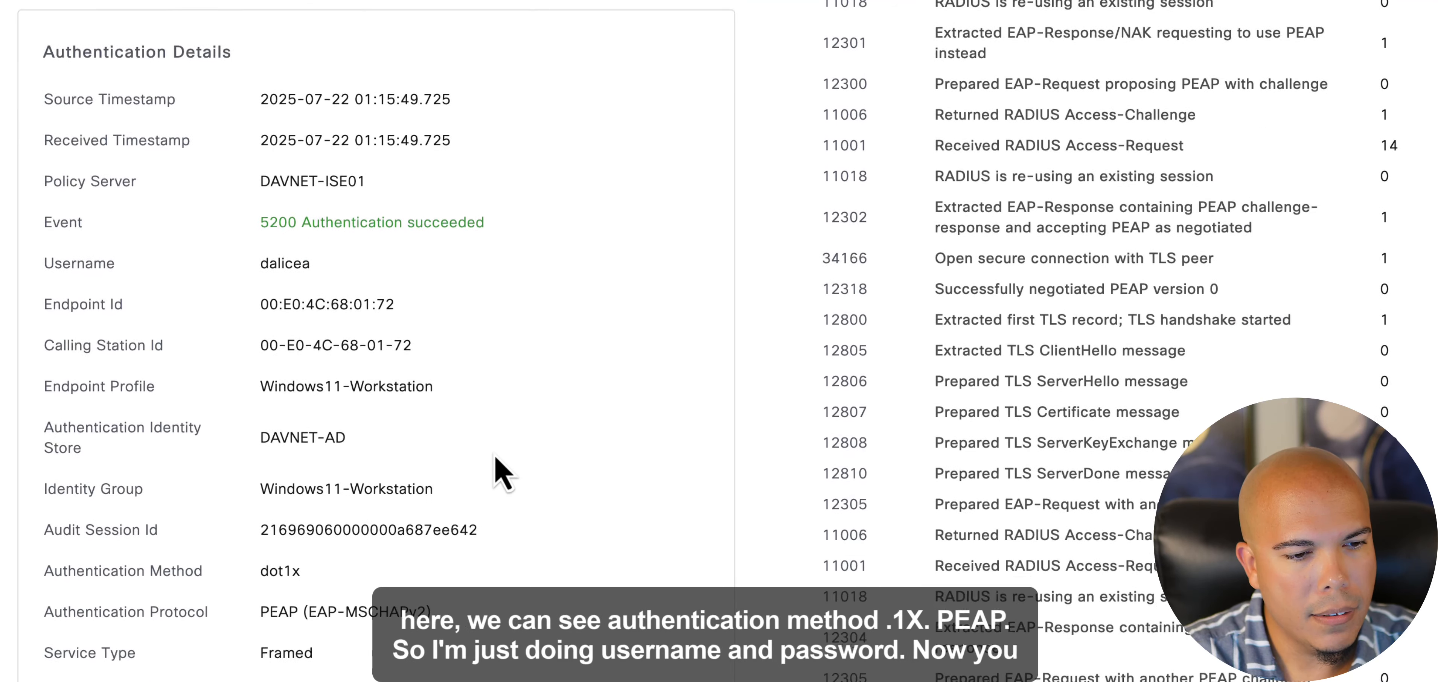
scroll(496, 459, down, 3)
drag(307, 489, 252, 487)
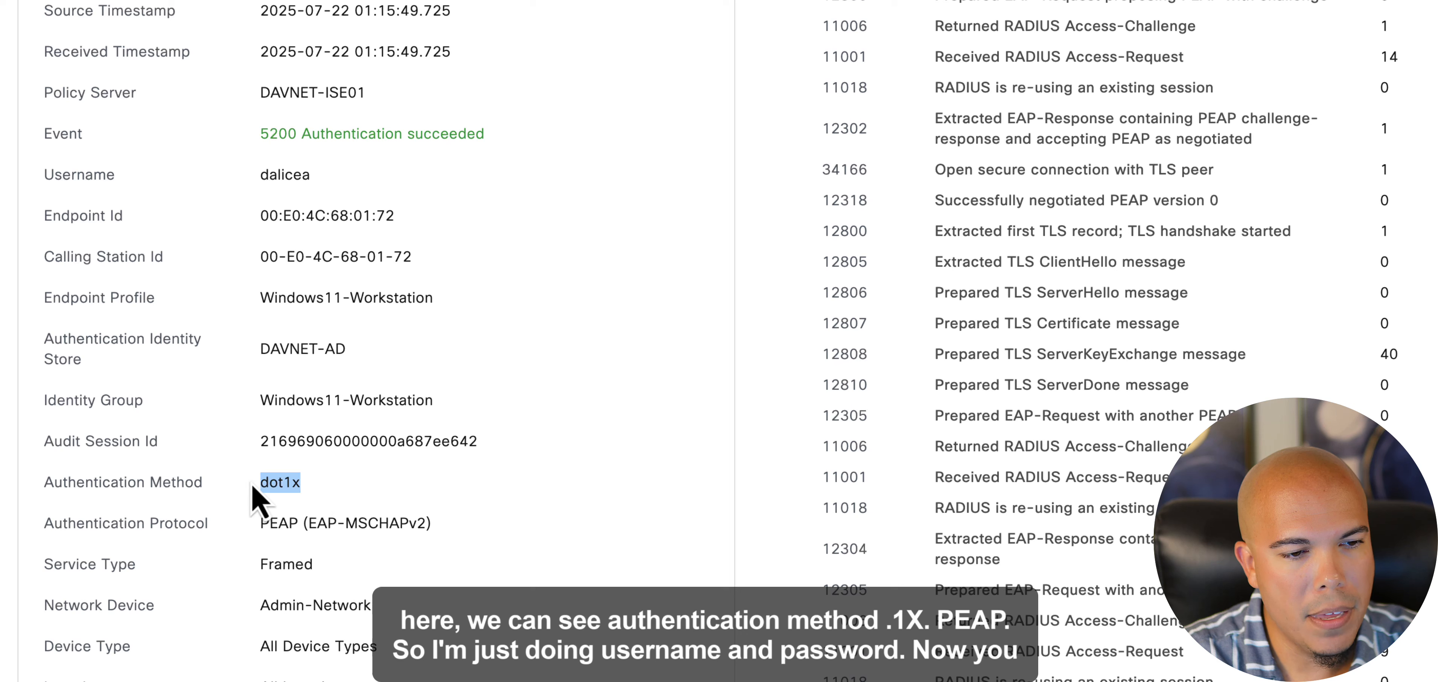
click(327, 509)
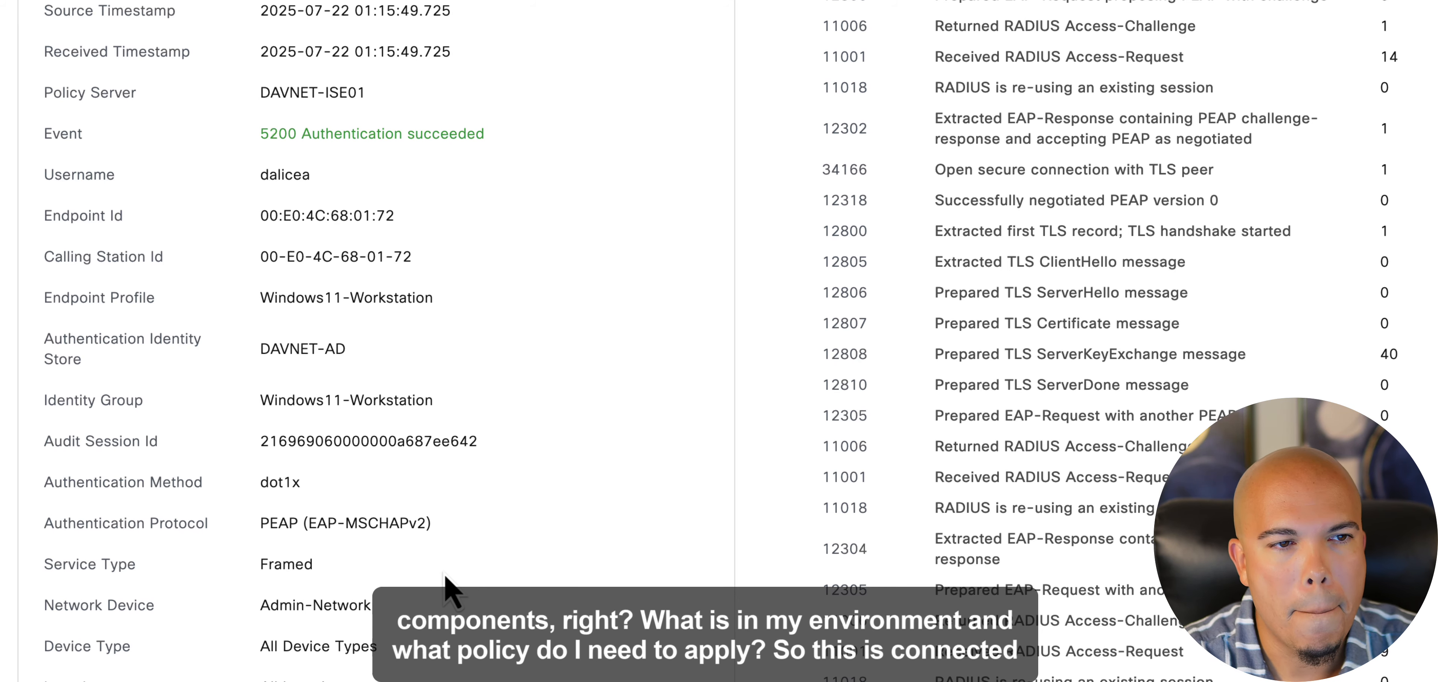
scroll(436, 569, down, 1)
scroll(435, 569, up, 1)
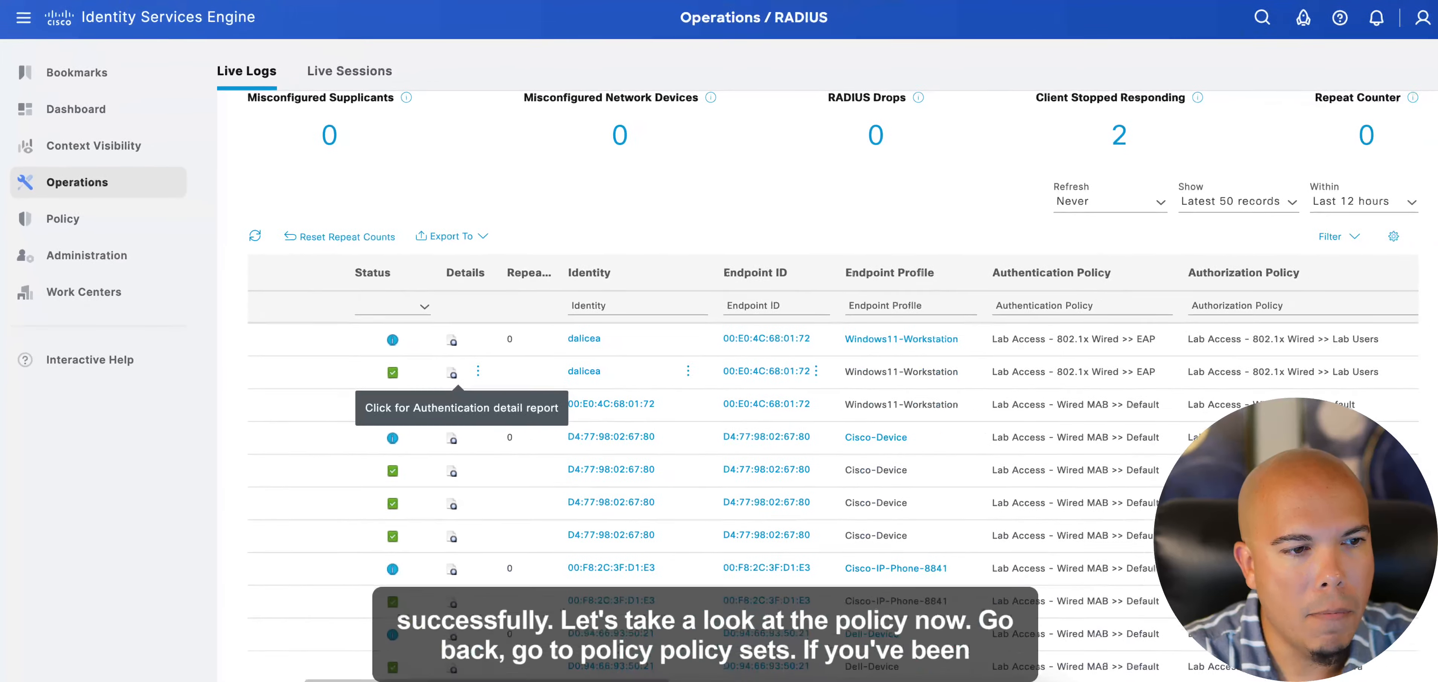
- Return to the main ISE page, open Policy Sets and view the Lab Access - 802.1x Wired policy set
mouse_move(98, 223)
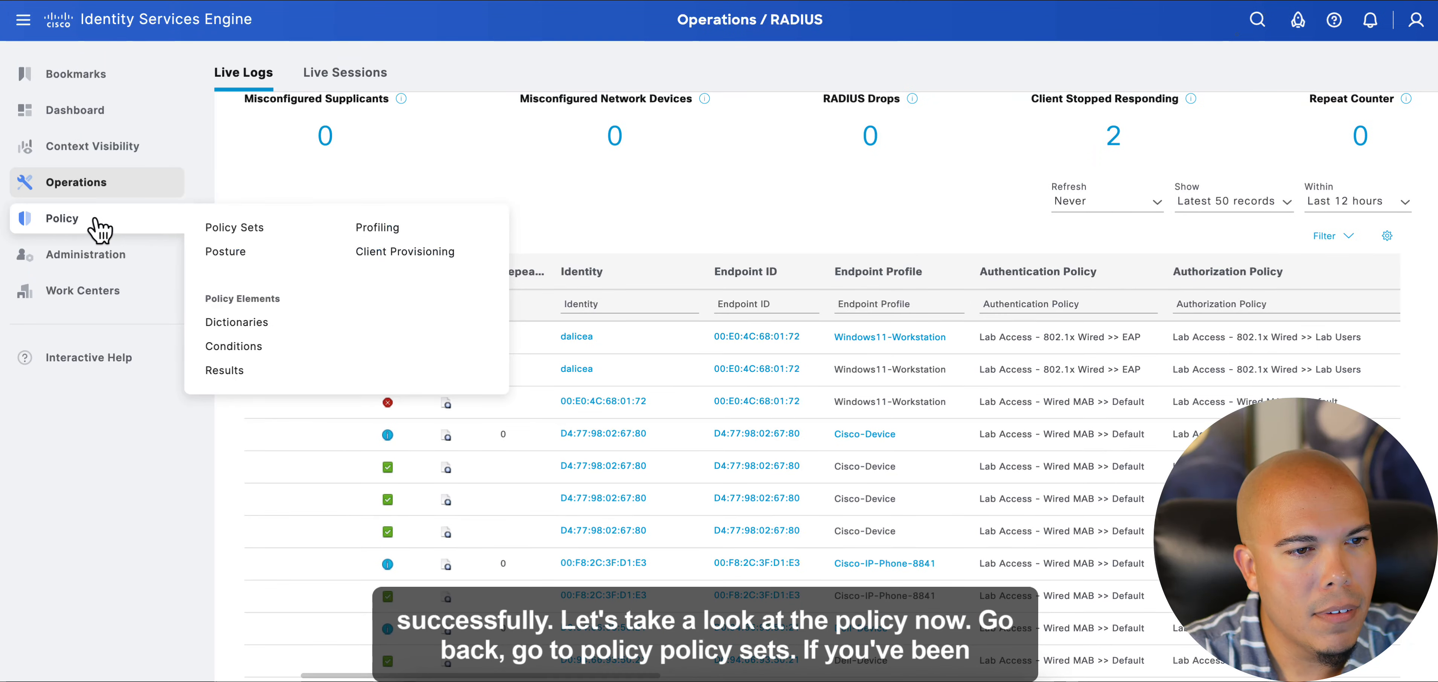
click(222, 230)
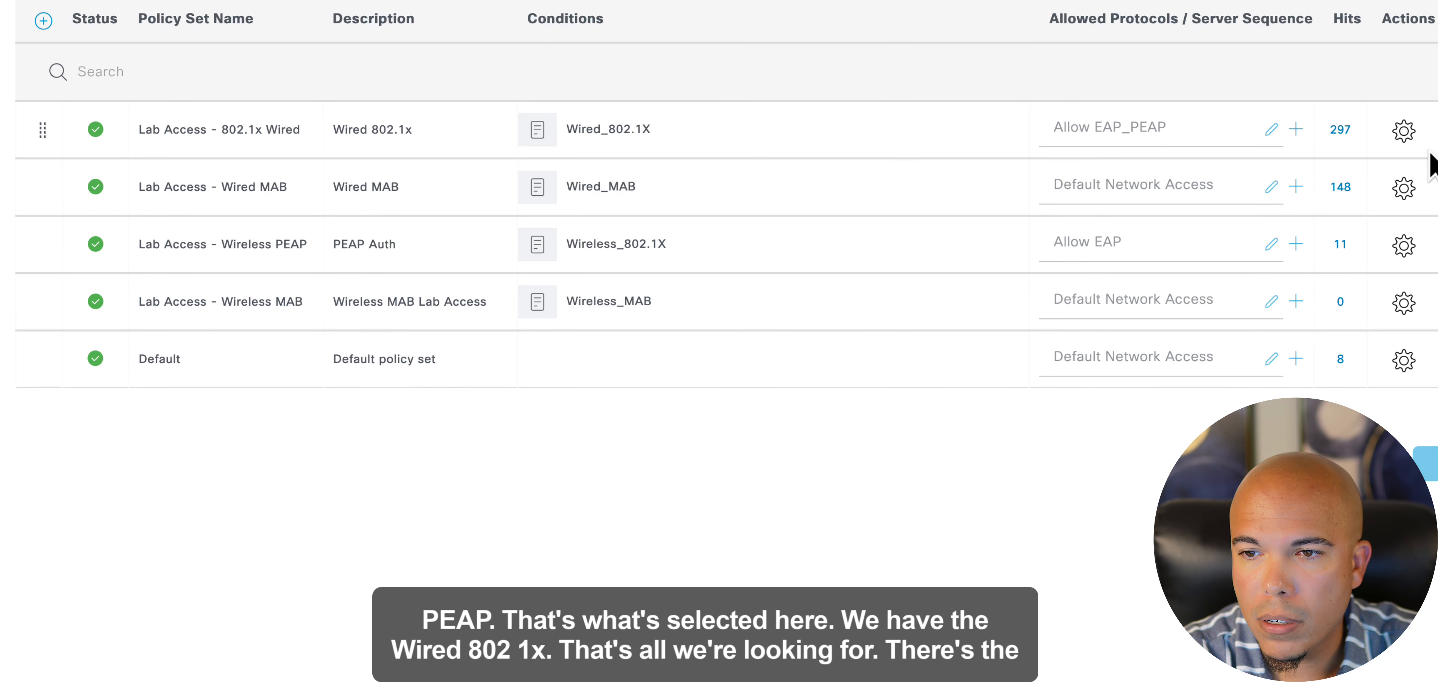
click(1437, 130)
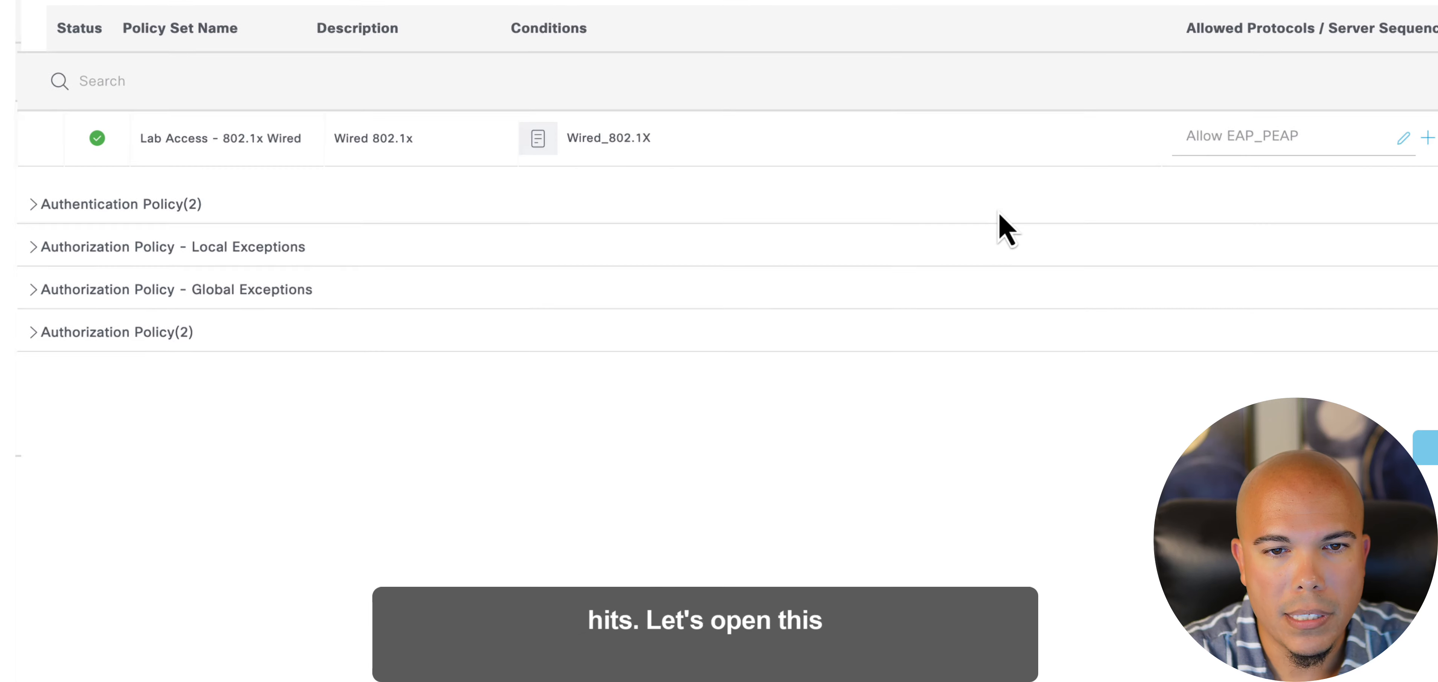
- Expand the policy set's authentication and authorization policies and review the EAP and Lab Users rules
click(30, 206)
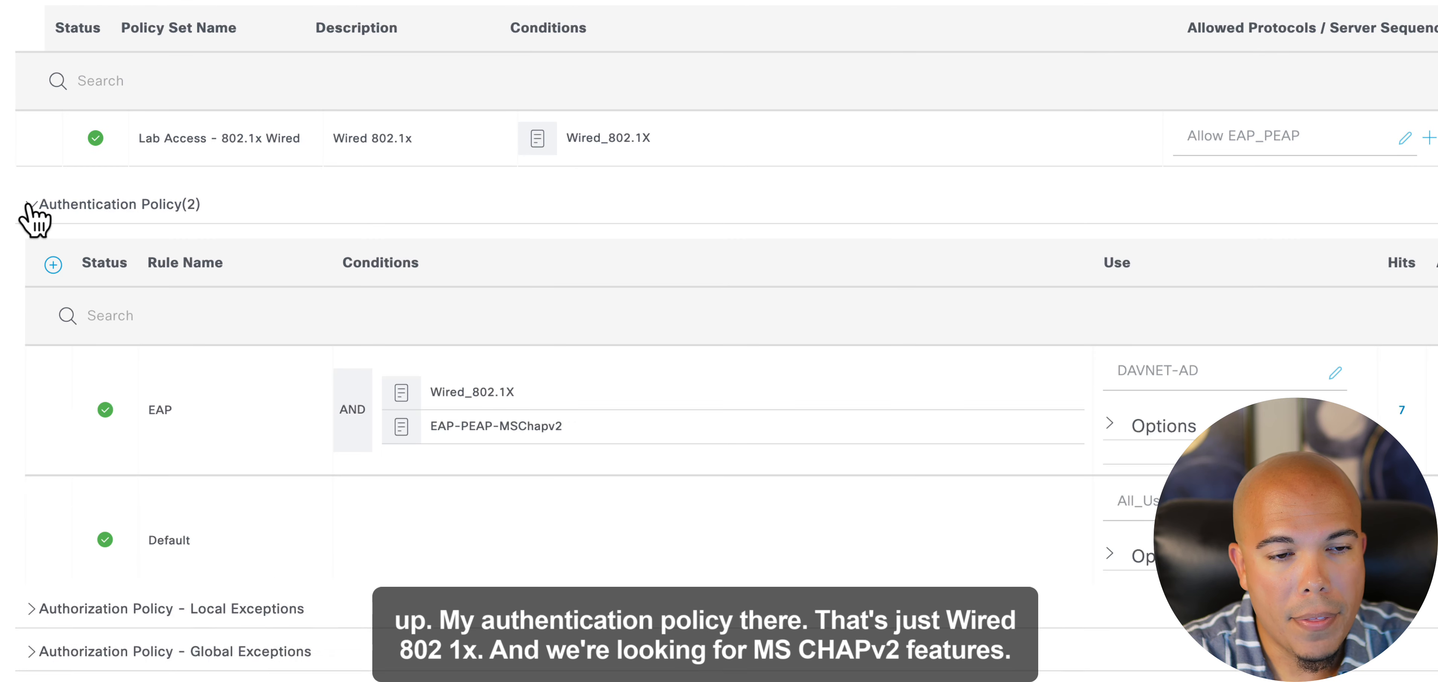
scroll(53, 238, down, 3)
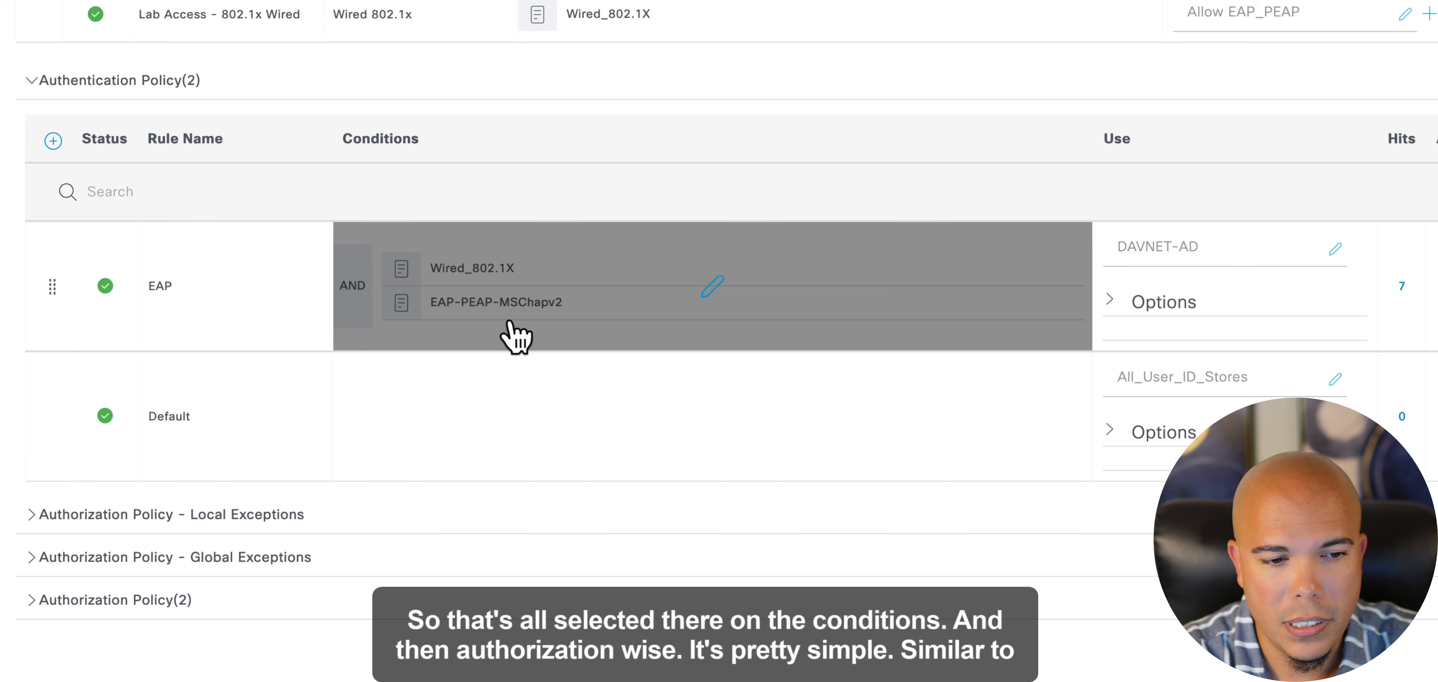
click(41, 601)
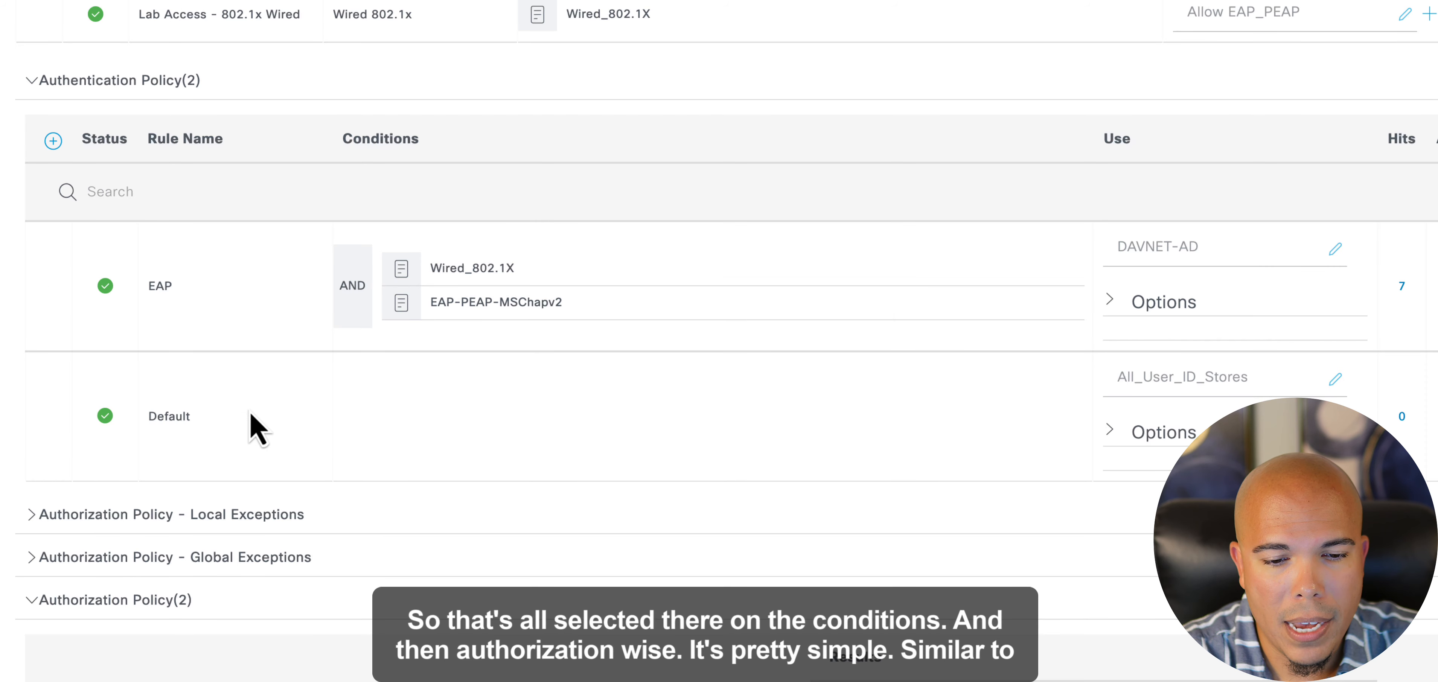
scroll(249, 411, down, 5)
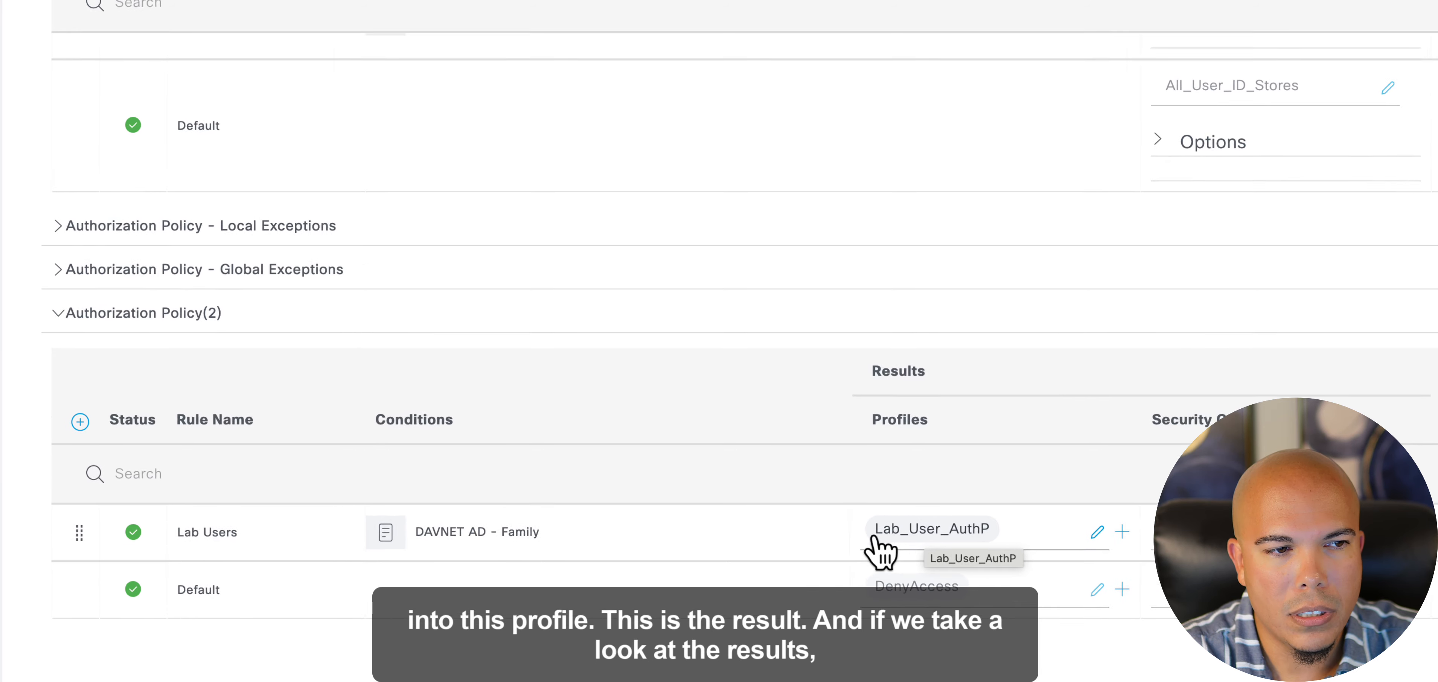
- Open the policy element results and show the list of standard authorization profiles
mouse_move(97, 150)
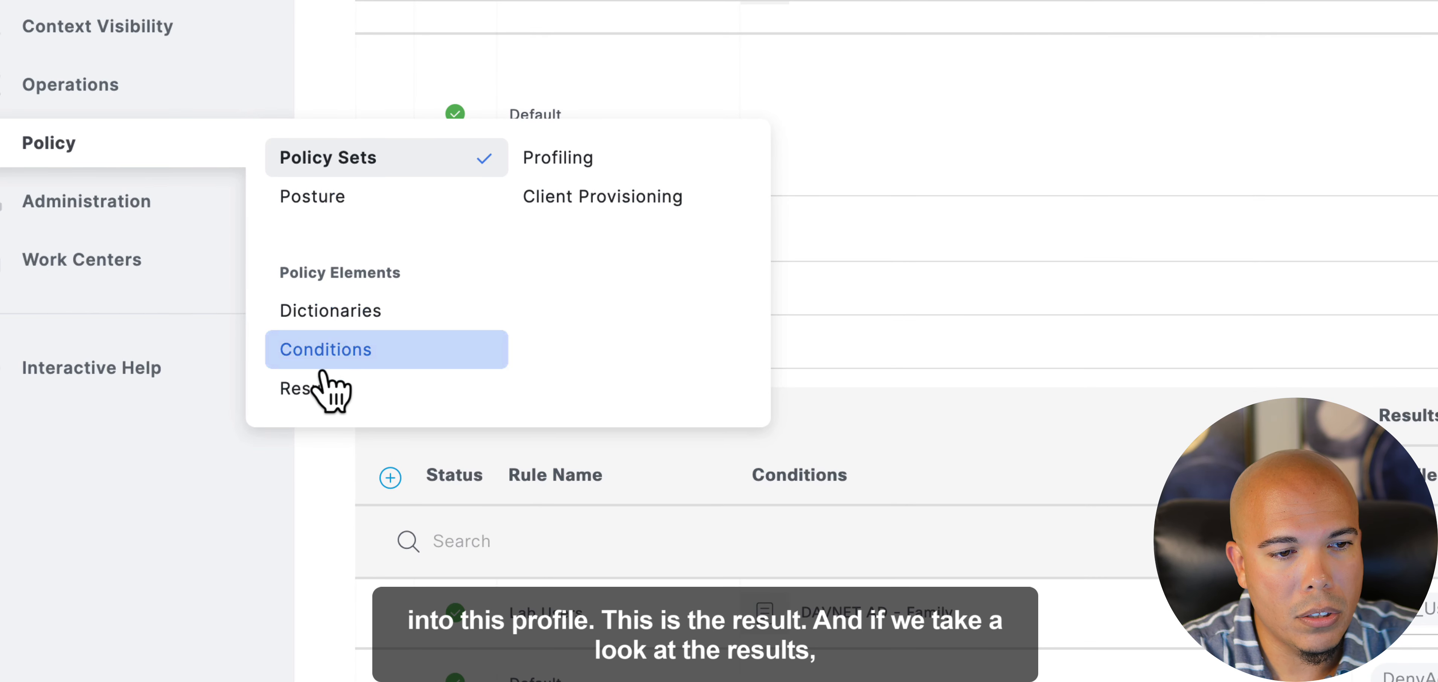
click(320, 387)
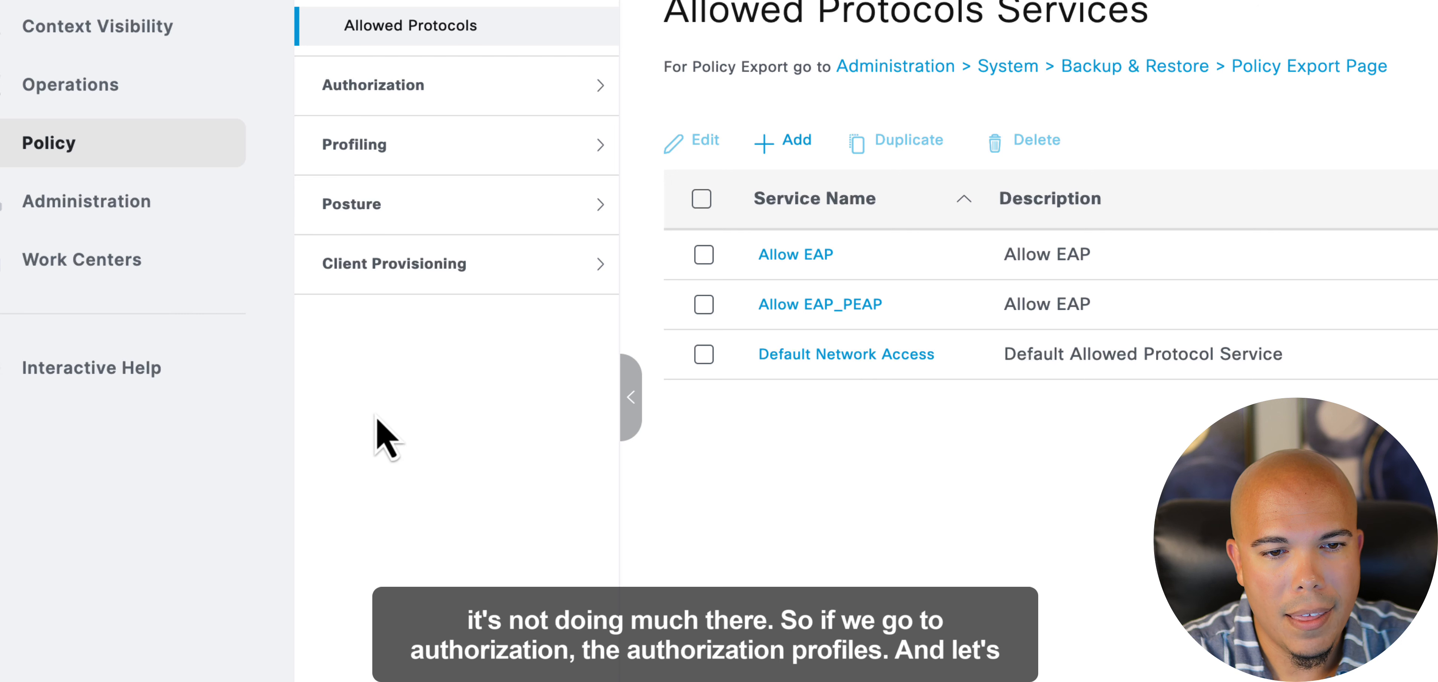
click(346, 84)
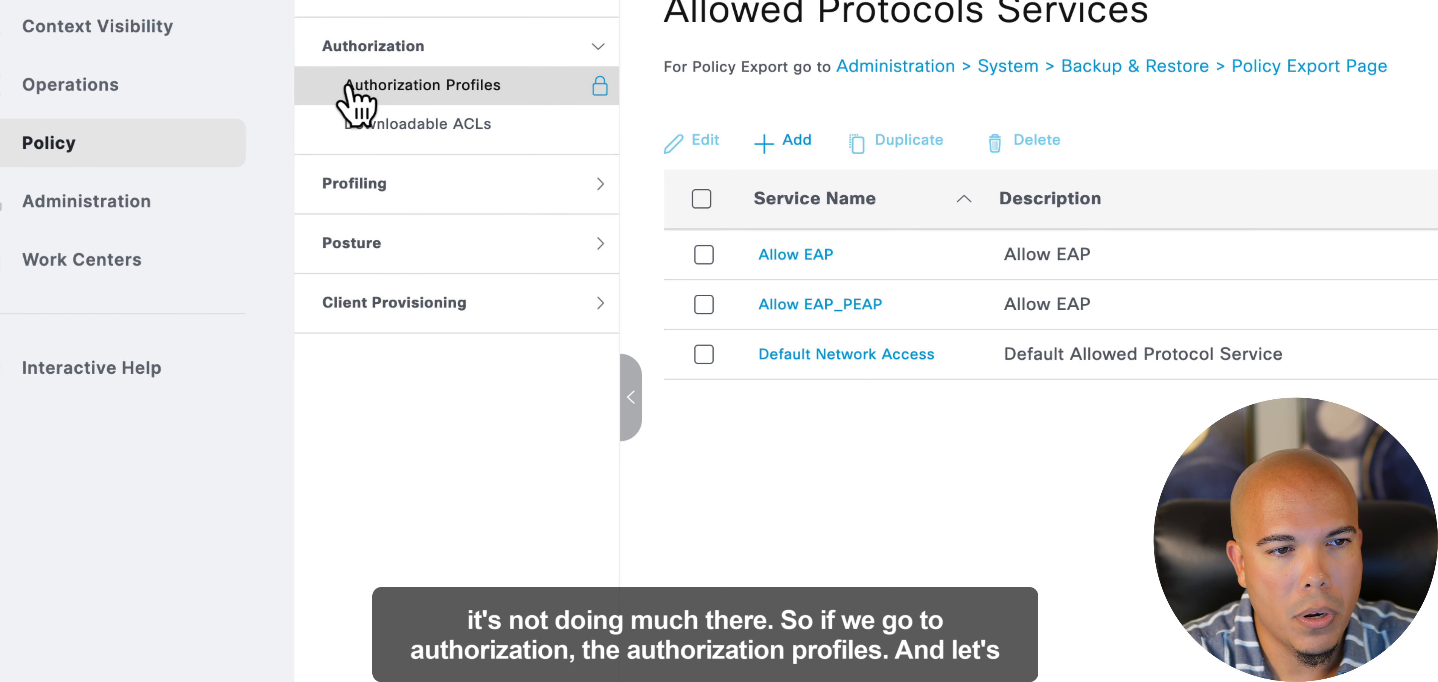
click(420, 87)
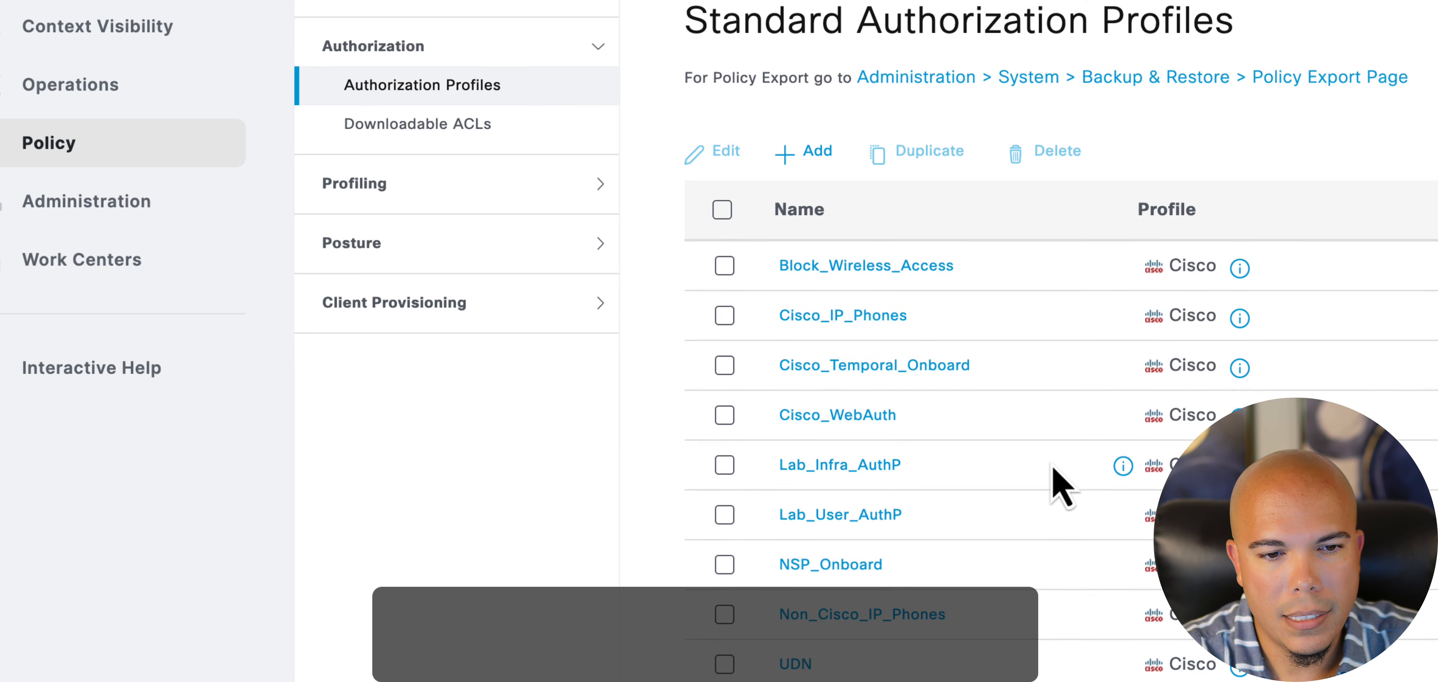
- Open the Lab_User_AuthP authorization profile and examine the DACL and VLAN settings in its common tasks
scroll(1052, 468, down, 1)
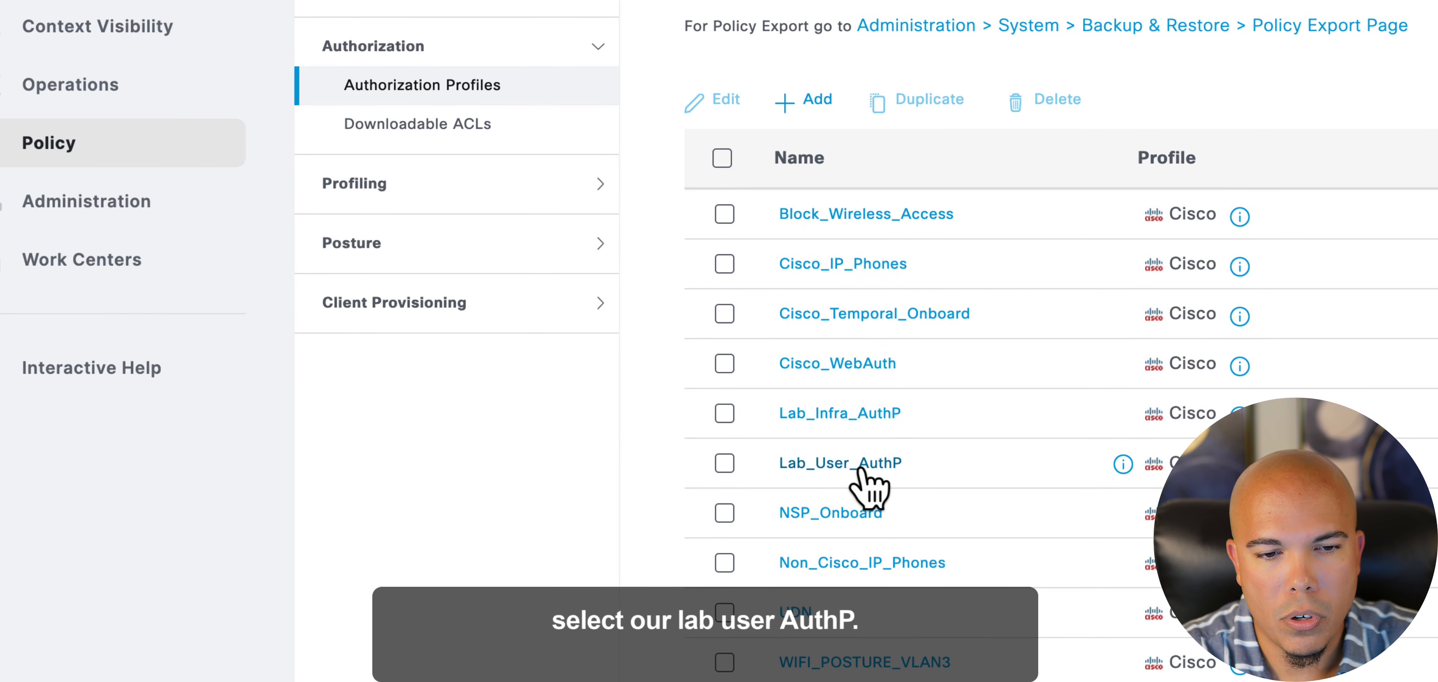
click(860, 468)
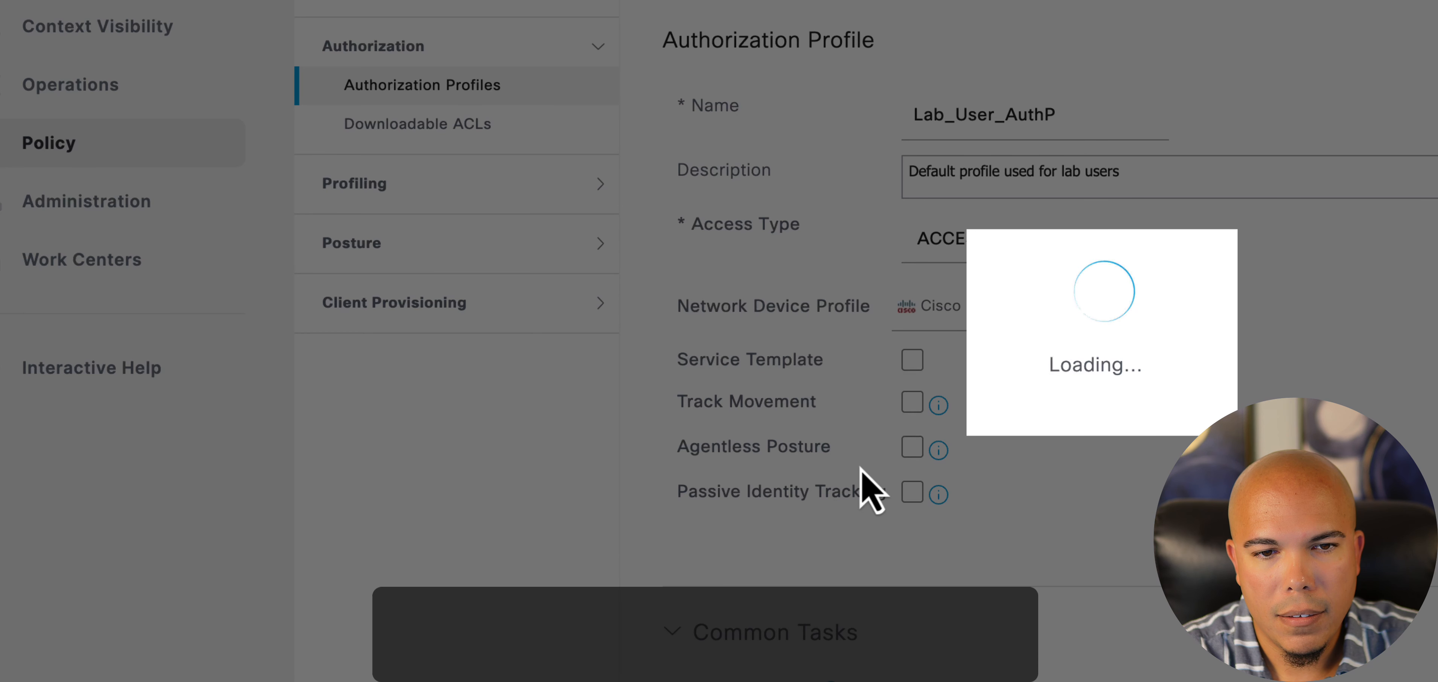
scroll(827, 659, down, 1)
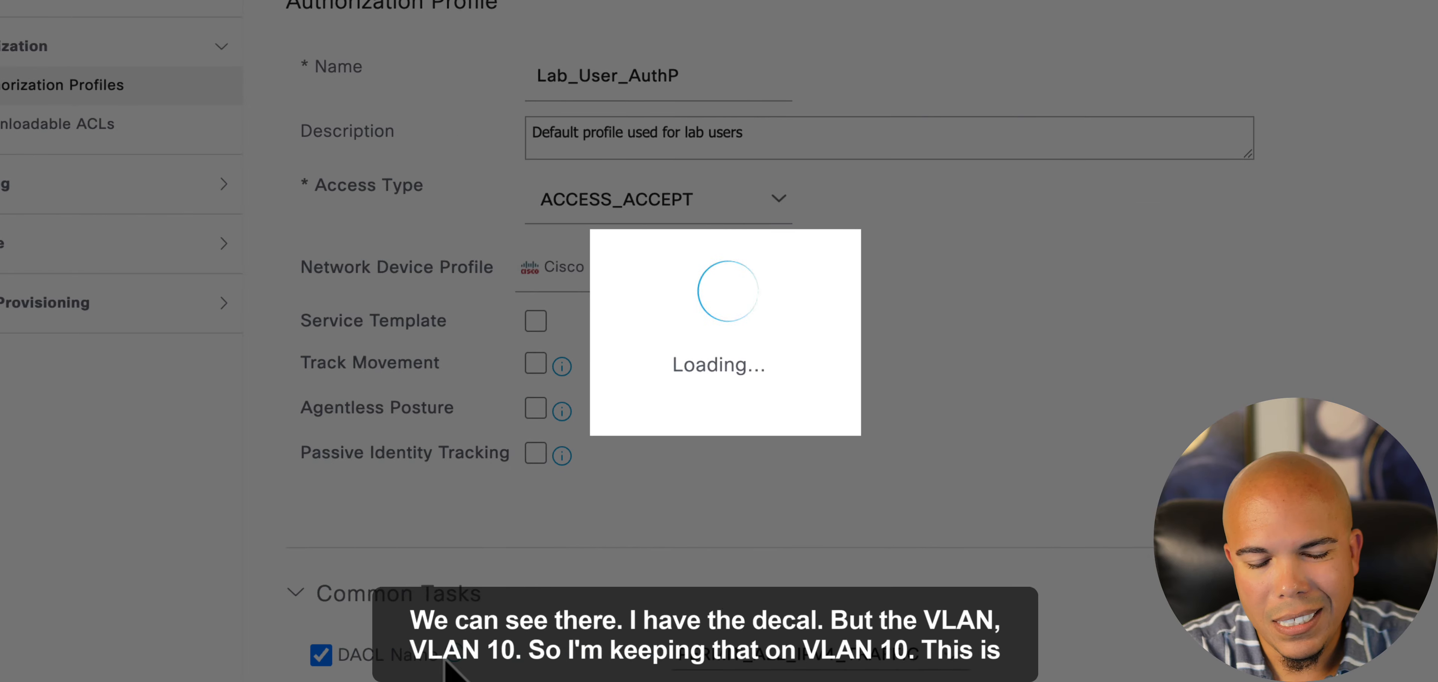
scroll(770, 491, down, 10)
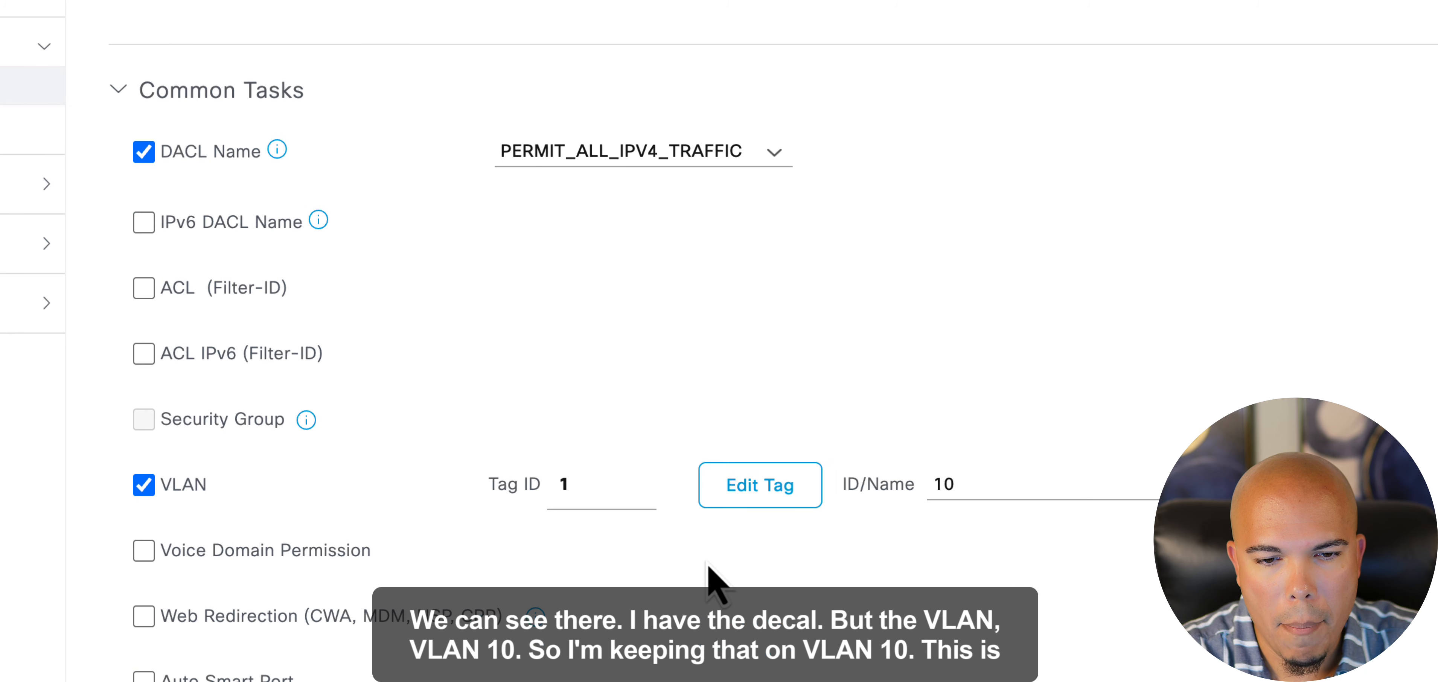